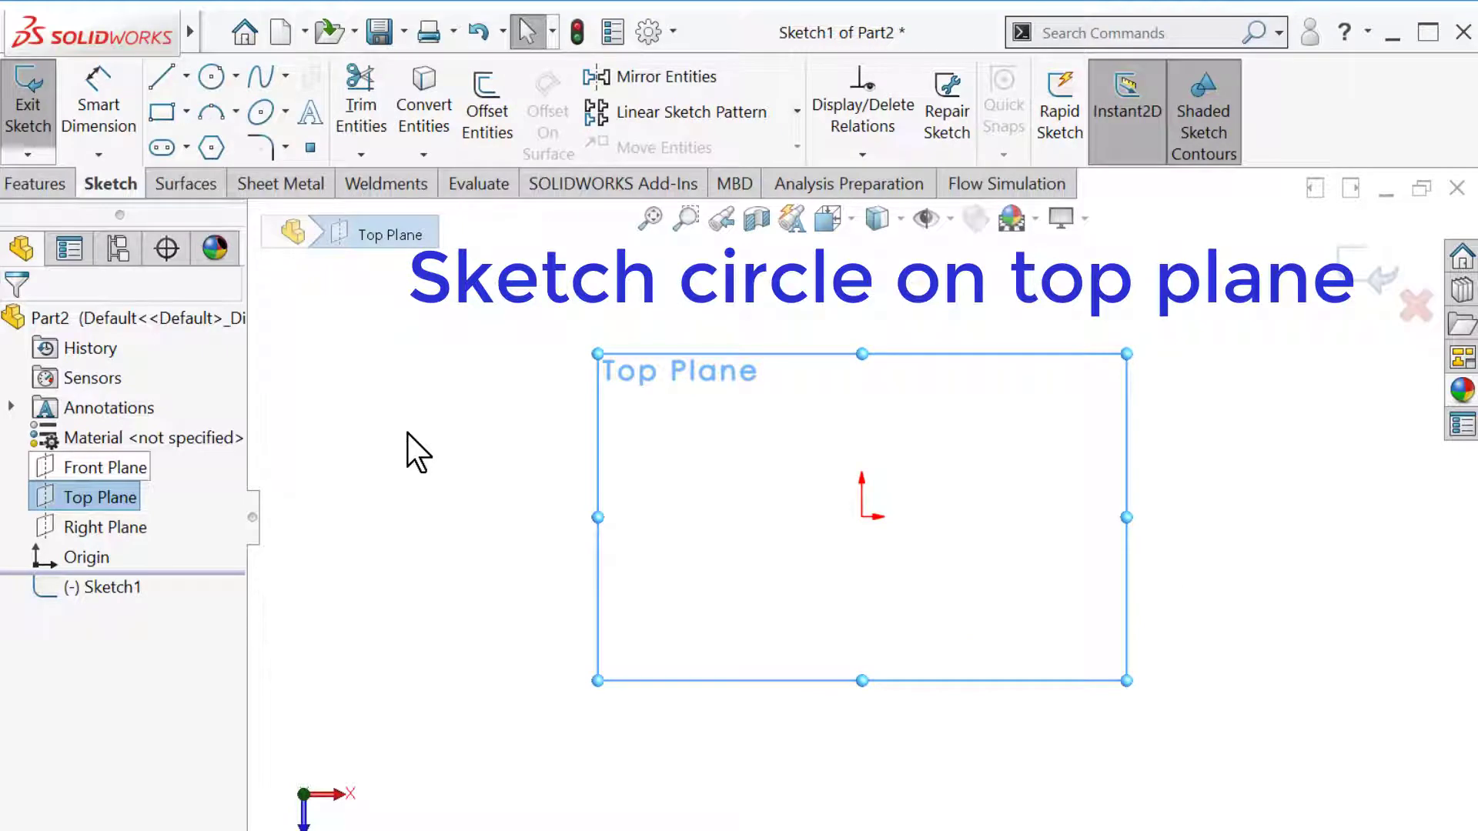
Step: Sketch a circle of 1.5 in diameter centred on the origin in the Top Plane sketch
{"action": "left_click", "coordinate": [418, 453]}
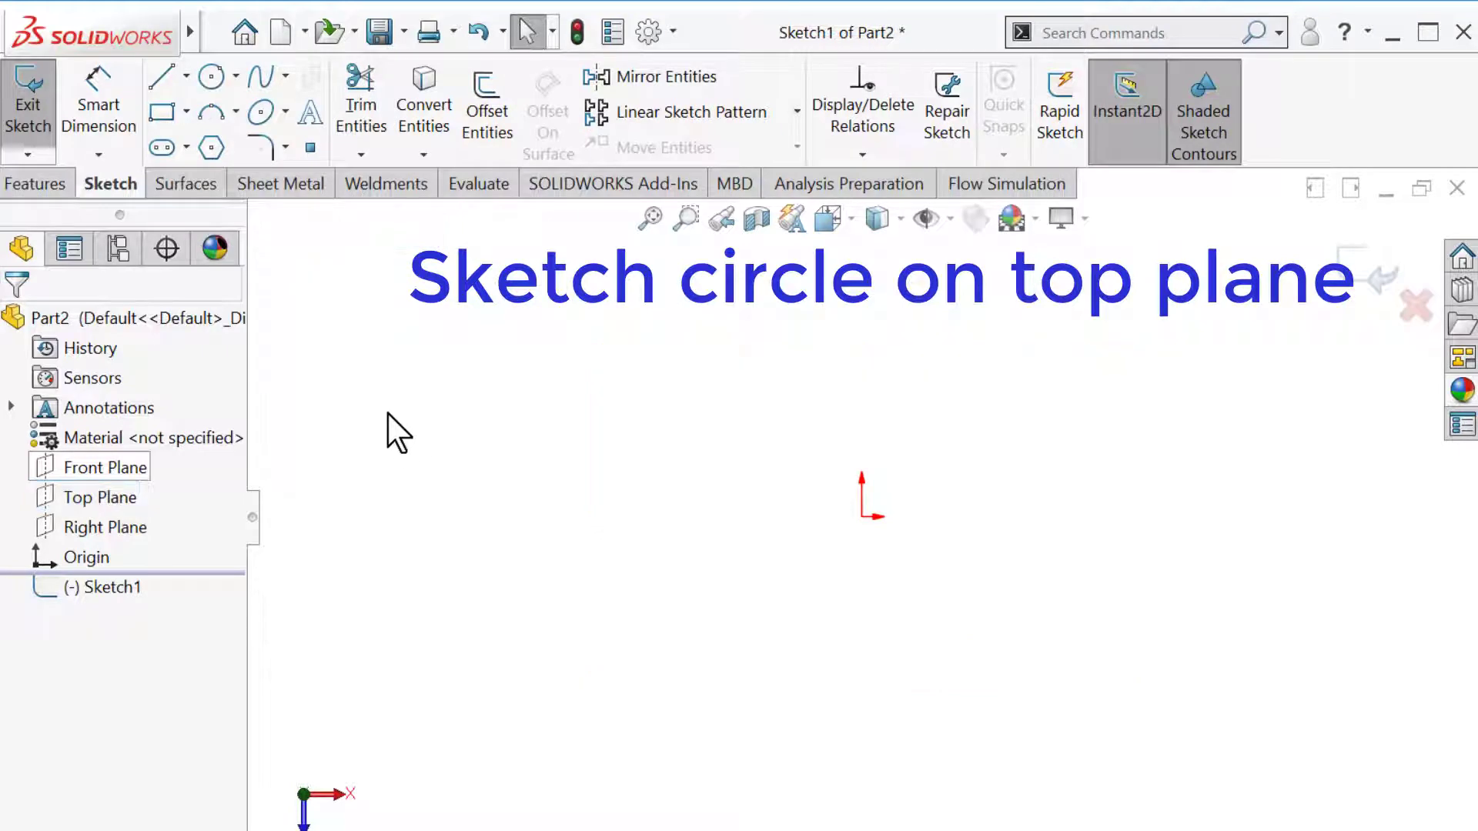
{"action": "left_click", "coordinate": [210, 78]}
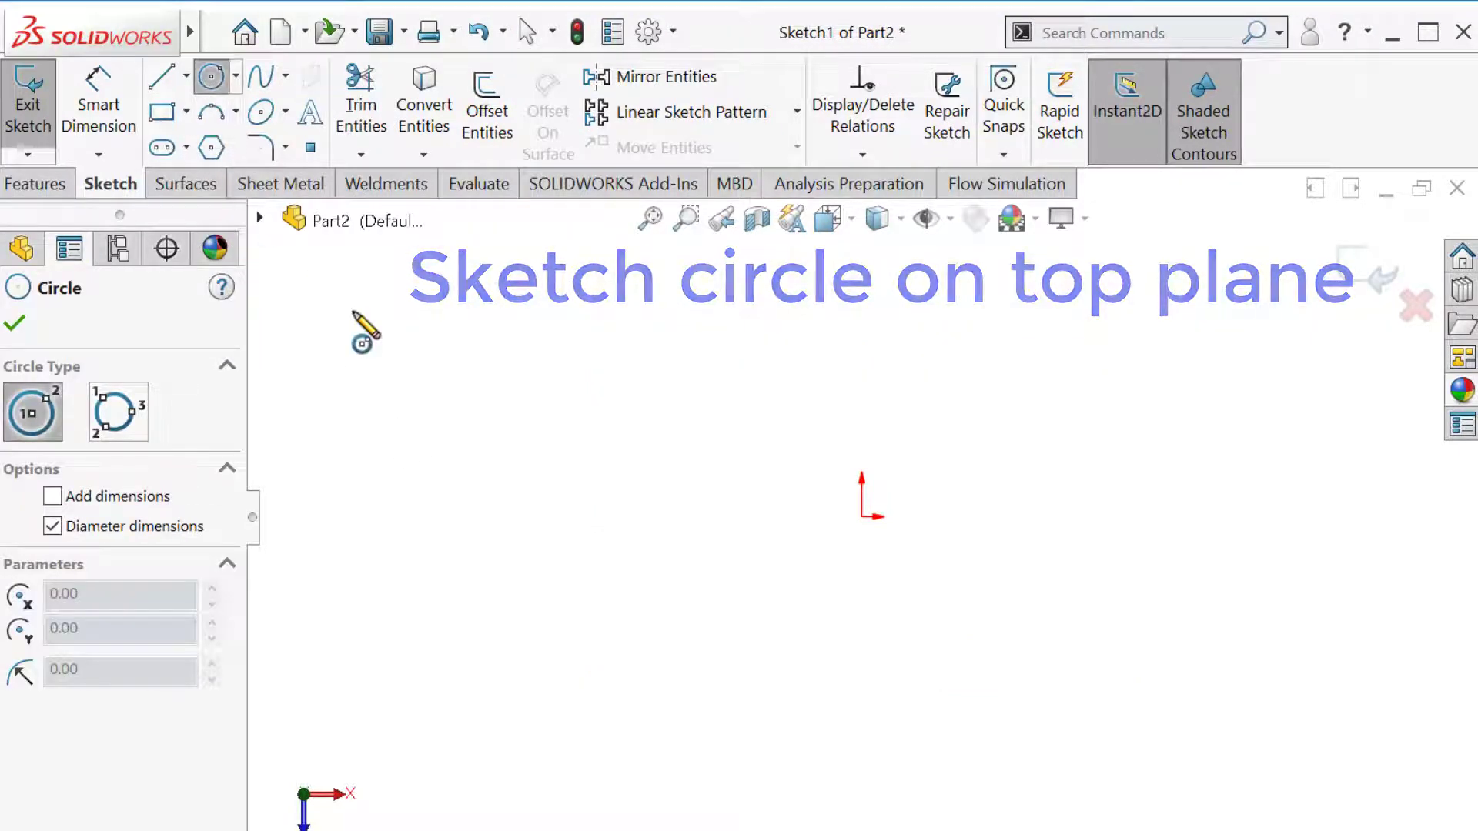
{"action": "left_click", "coordinate": [862, 517]}
{"action": "left_click", "coordinate": [724, 558]}
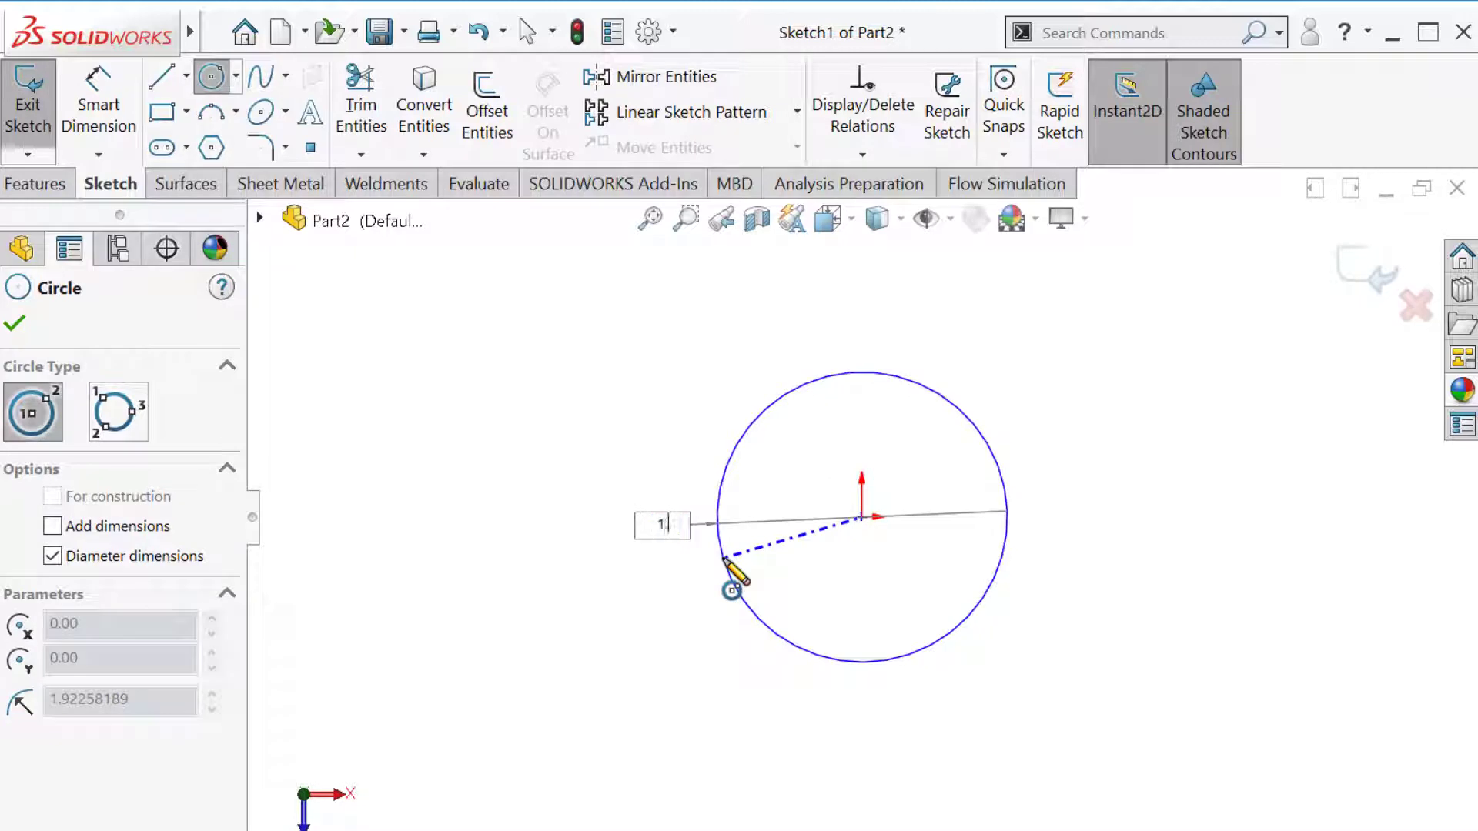
{"action": "type", "text": "1.5"}
{"action": "key", "text": "Return"}
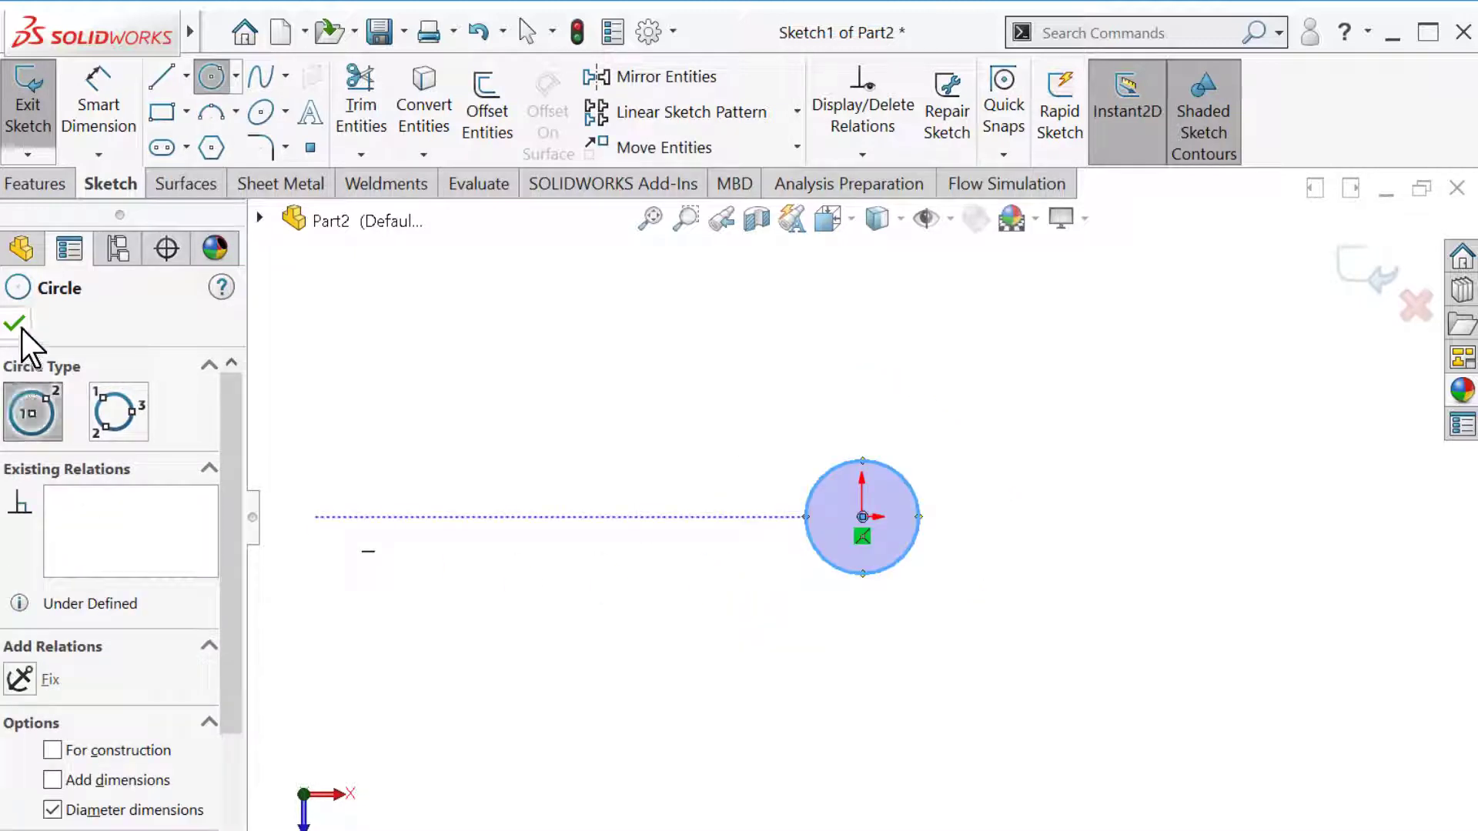
{"action": "left_click", "coordinate": [16, 324]}
Step: Add a 1.50 in diameter dimension to the circle and exit the sketch
{"action": "left_click", "coordinate": [99, 104]}
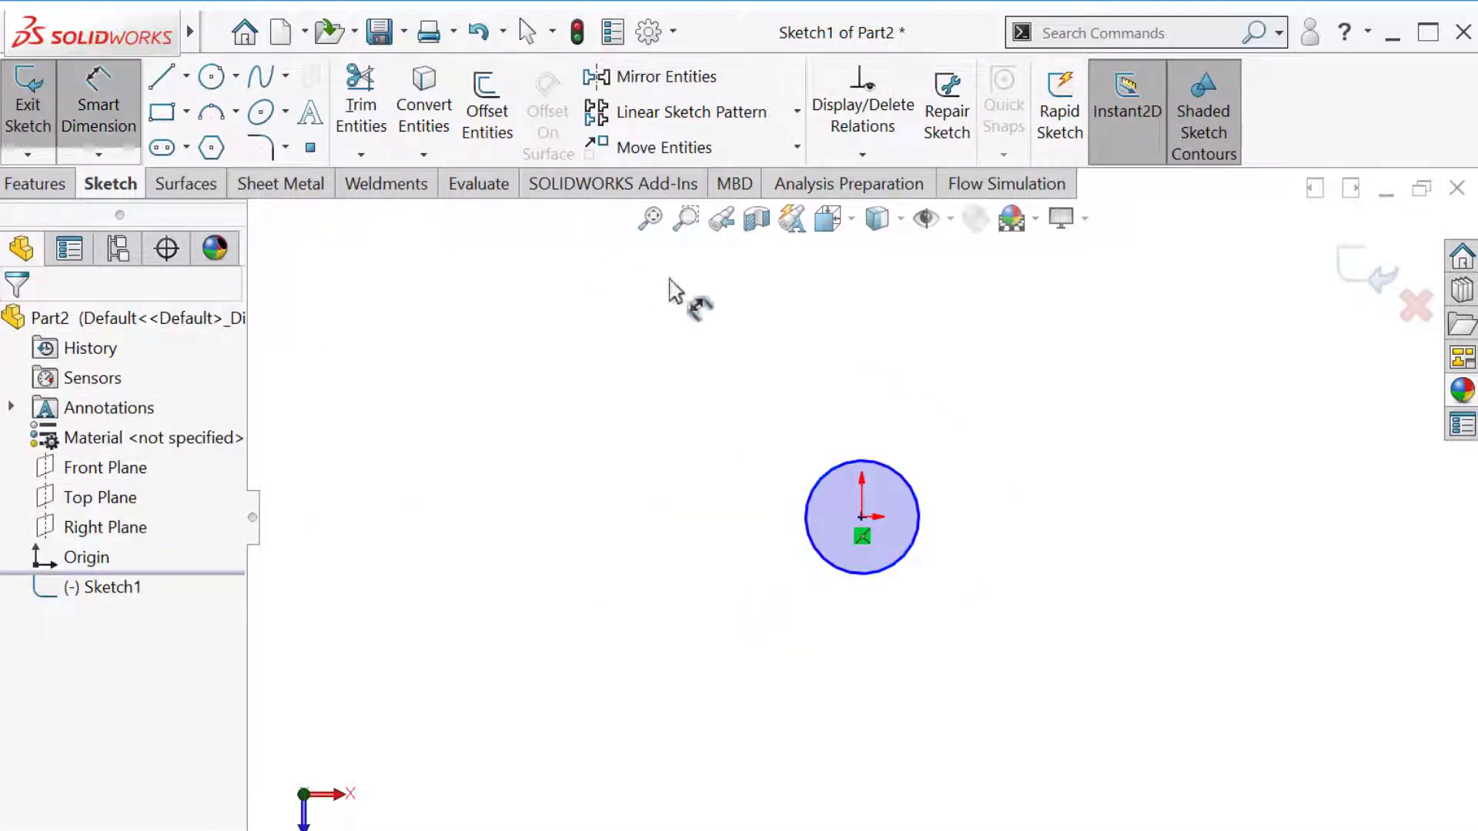
{"action": "left_click", "coordinate": [907, 479]}
{"action": "left_click", "coordinate": [1013, 402]}
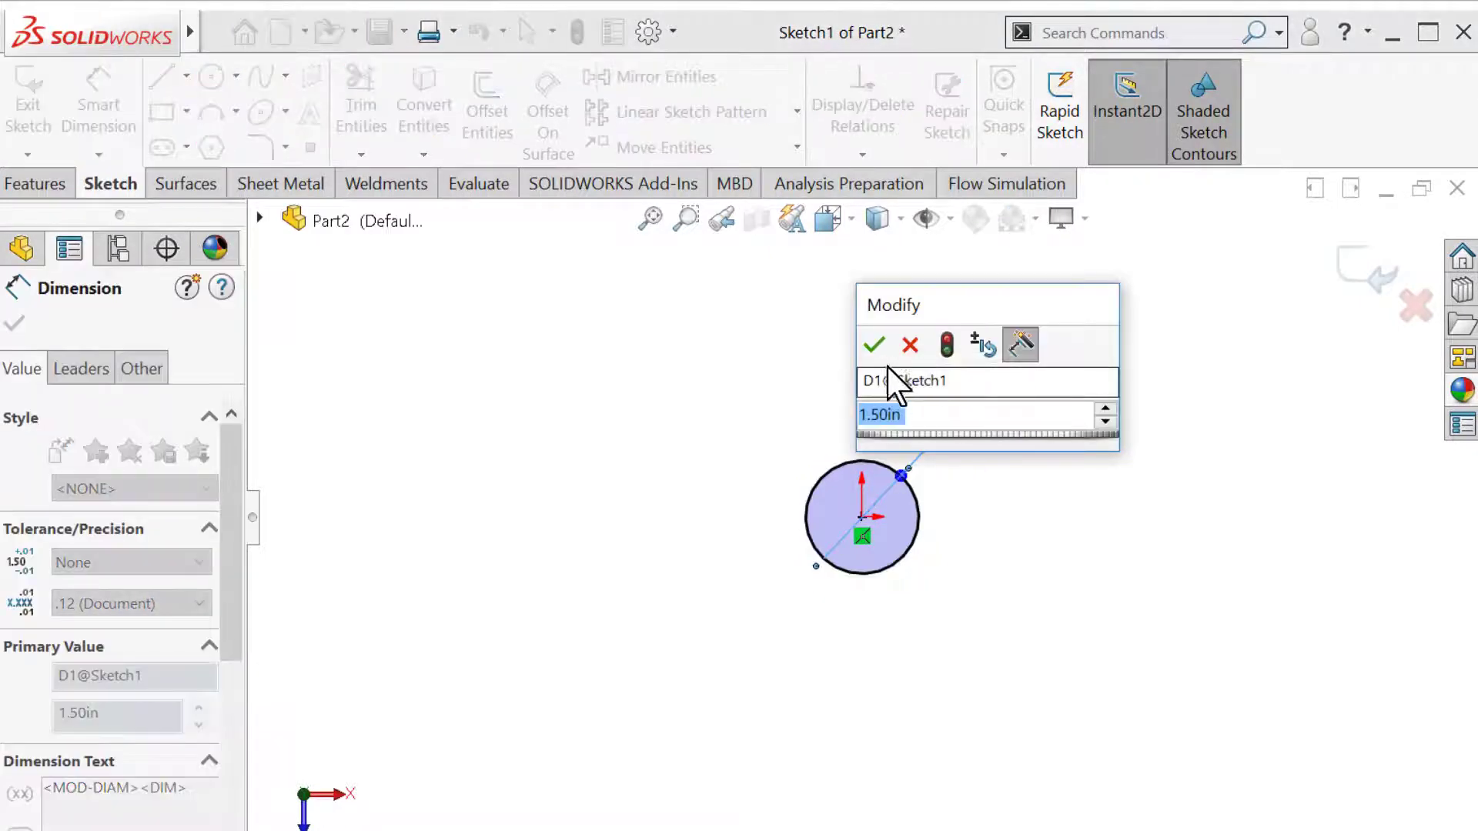
{"action": "left_click", "coordinate": [874, 346]}
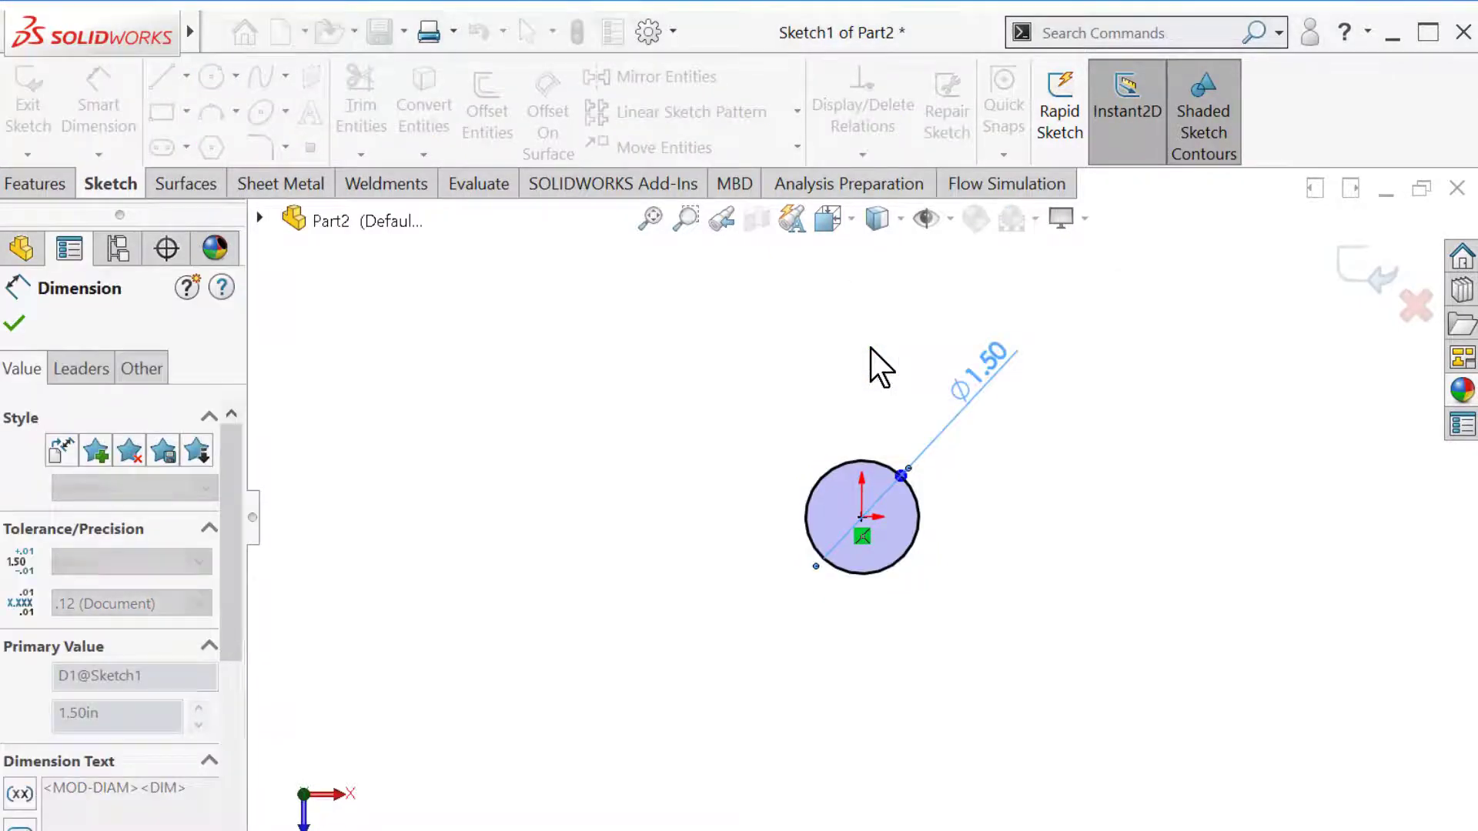
{"action": "left_click", "coordinate": [15, 325]}
{"action": "left_click", "coordinate": [1367, 273]}
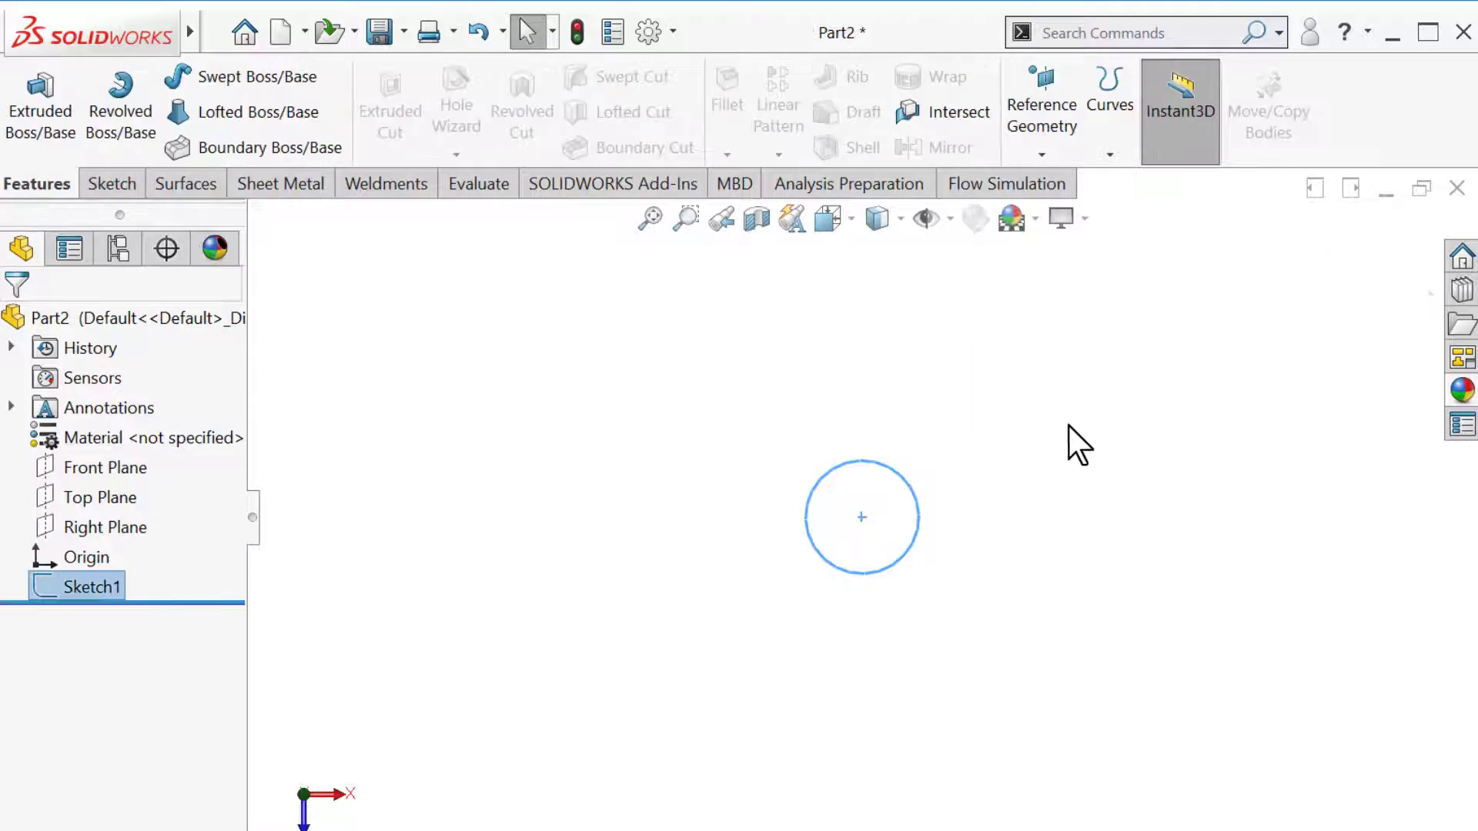
Step: Create a constant-pitch clockwise helix from the circle with 0.375 in pitch, 9.5 revolutions and a 0° start angle
{"action": "scroll", "coordinate": [1028, 418], "scroll_direction": "down", "scroll_amount": 2}
{"action": "scroll", "coordinate": [1001, 462], "scroll_direction": "up", "scroll_amount": 2}
{"action": "scroll", "coordinate": [642, 668], "scroll_direction": "down", "scroll_amount": 1}
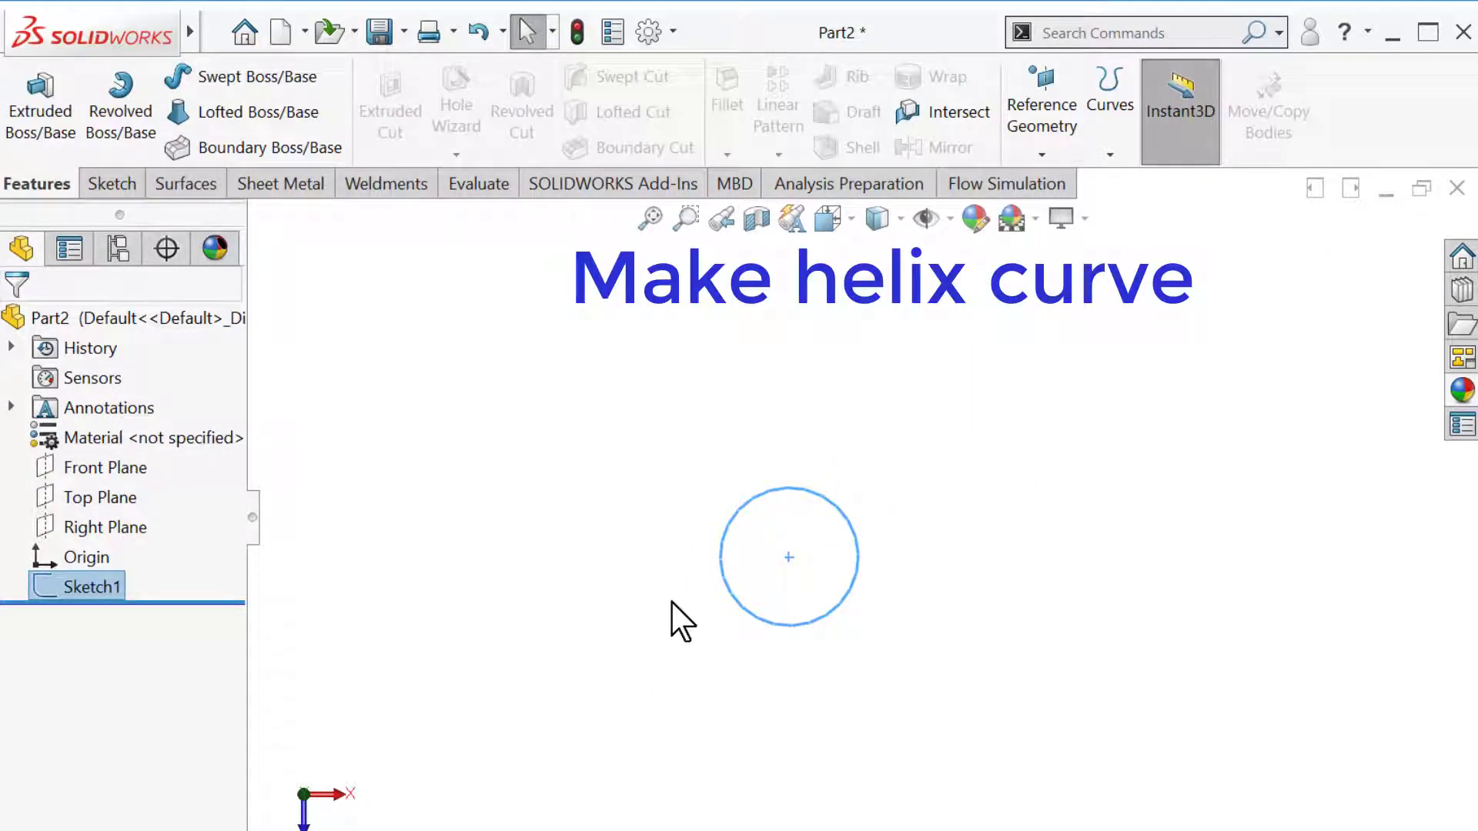
{"action": "left_click", "coordinate": [1109, 154]}
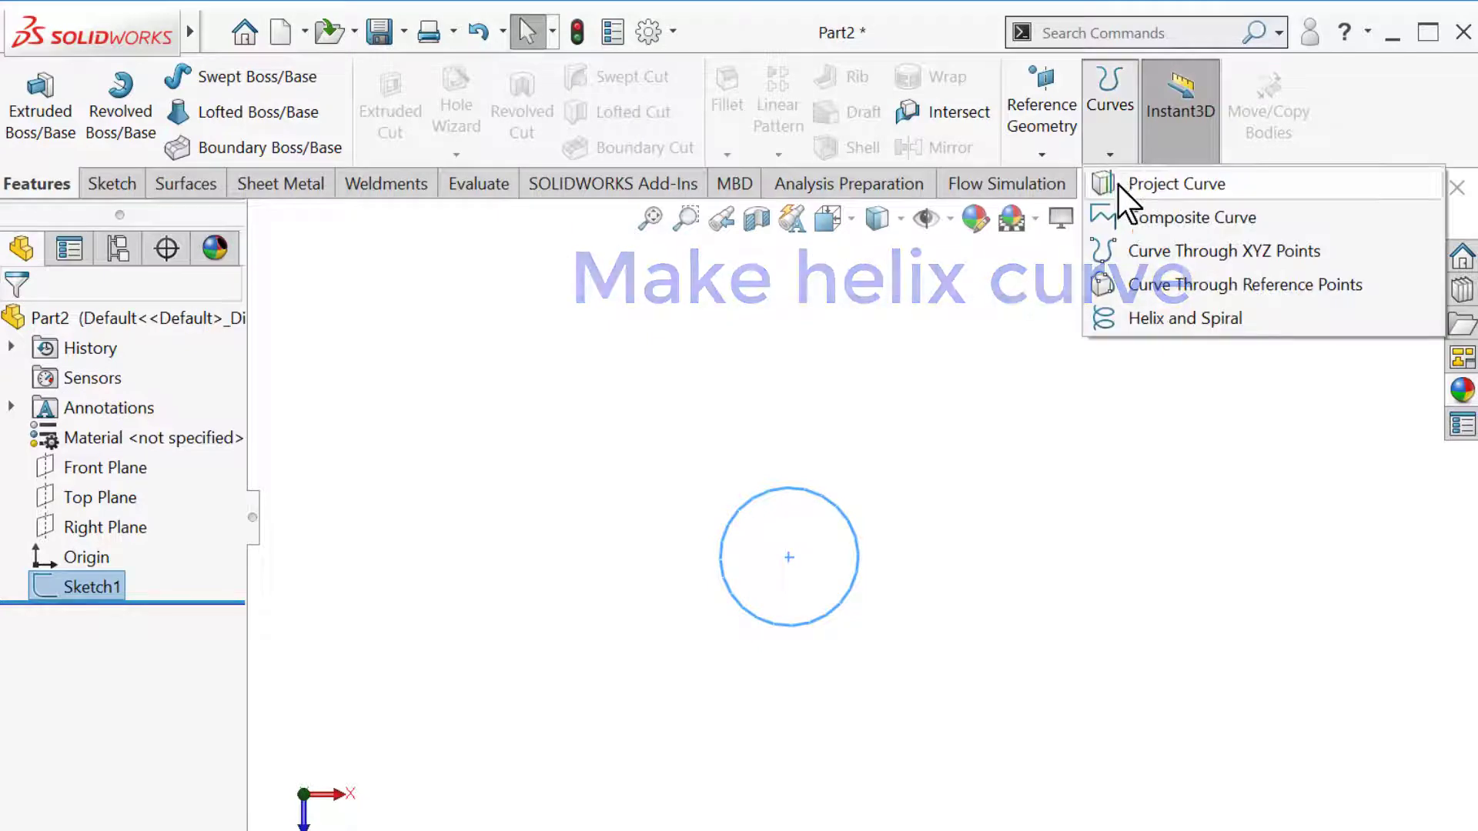
{"action": "left_click", "coordinate": [1154, 331]}
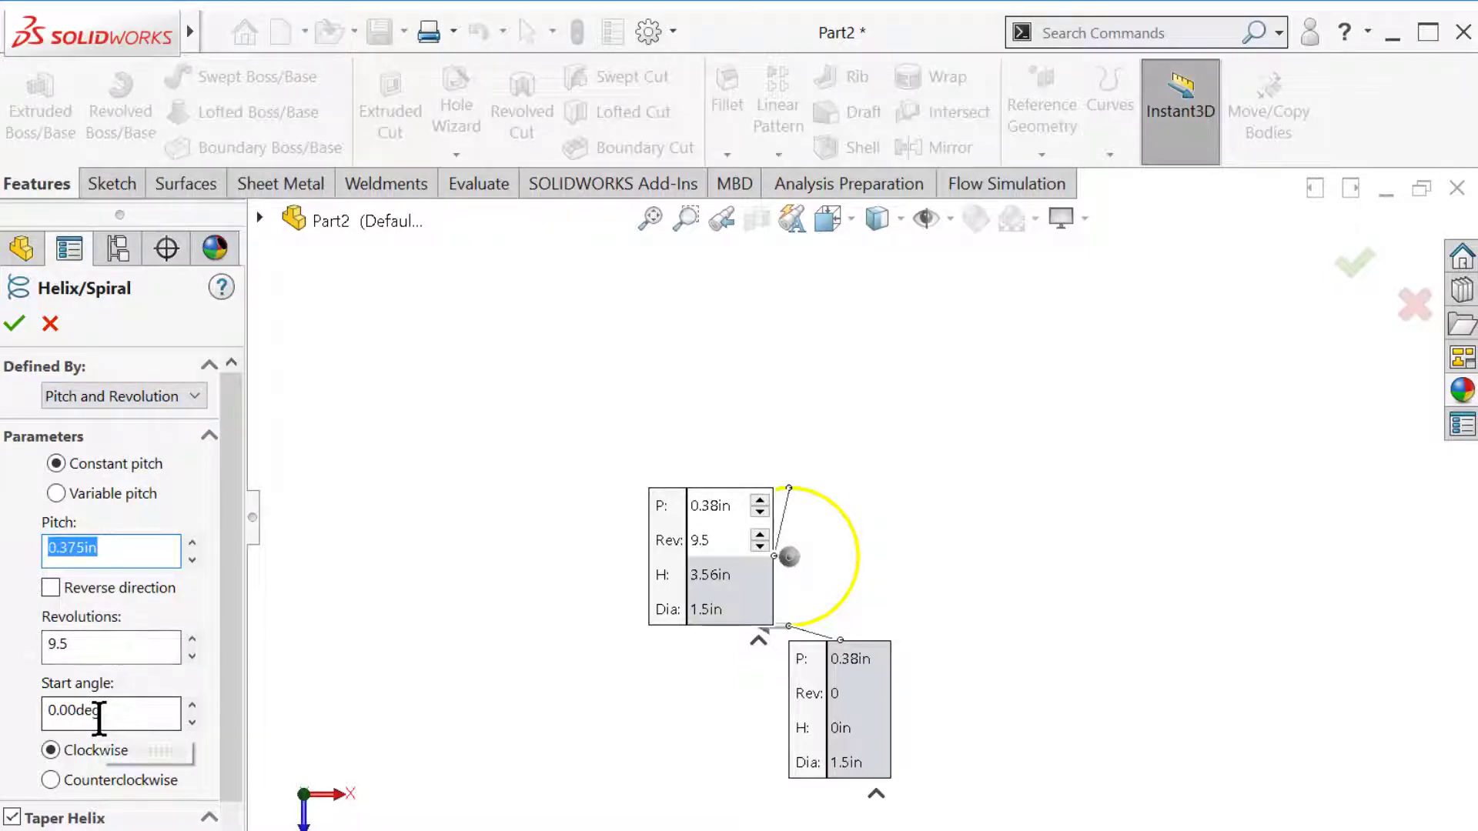
{"action": "middle_click_drag", "start_coordinate": [597, 752], "coordinate": [578, 477]}
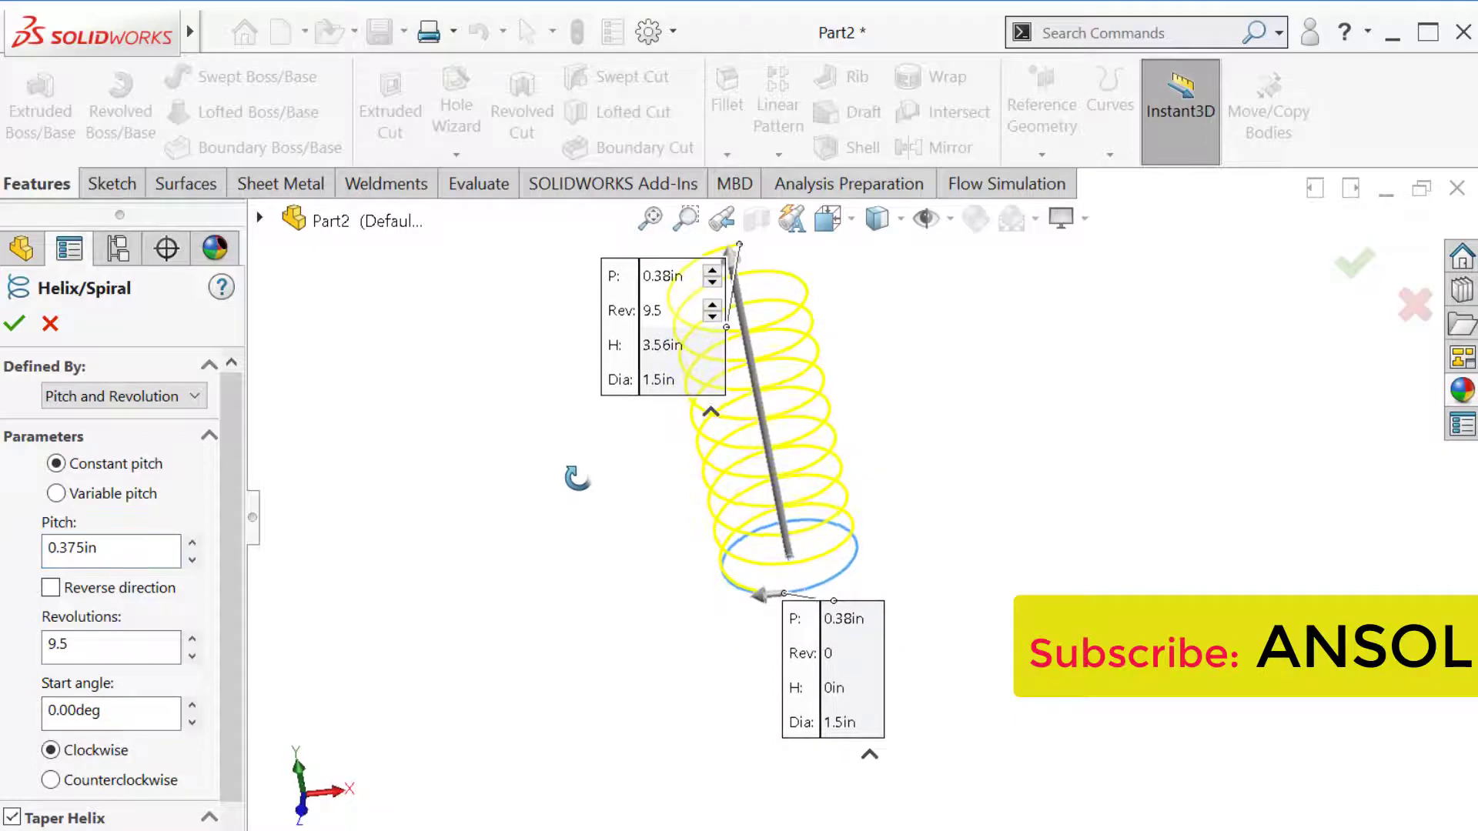
{"action": "scroll", "coordinate": [602, 600], "scroll_direction": "up", "scroll_amount": 1}
{"action": "scroll", "coordinate": [591, 429], "scroll_direction": "down", "scroll_amount": 1}
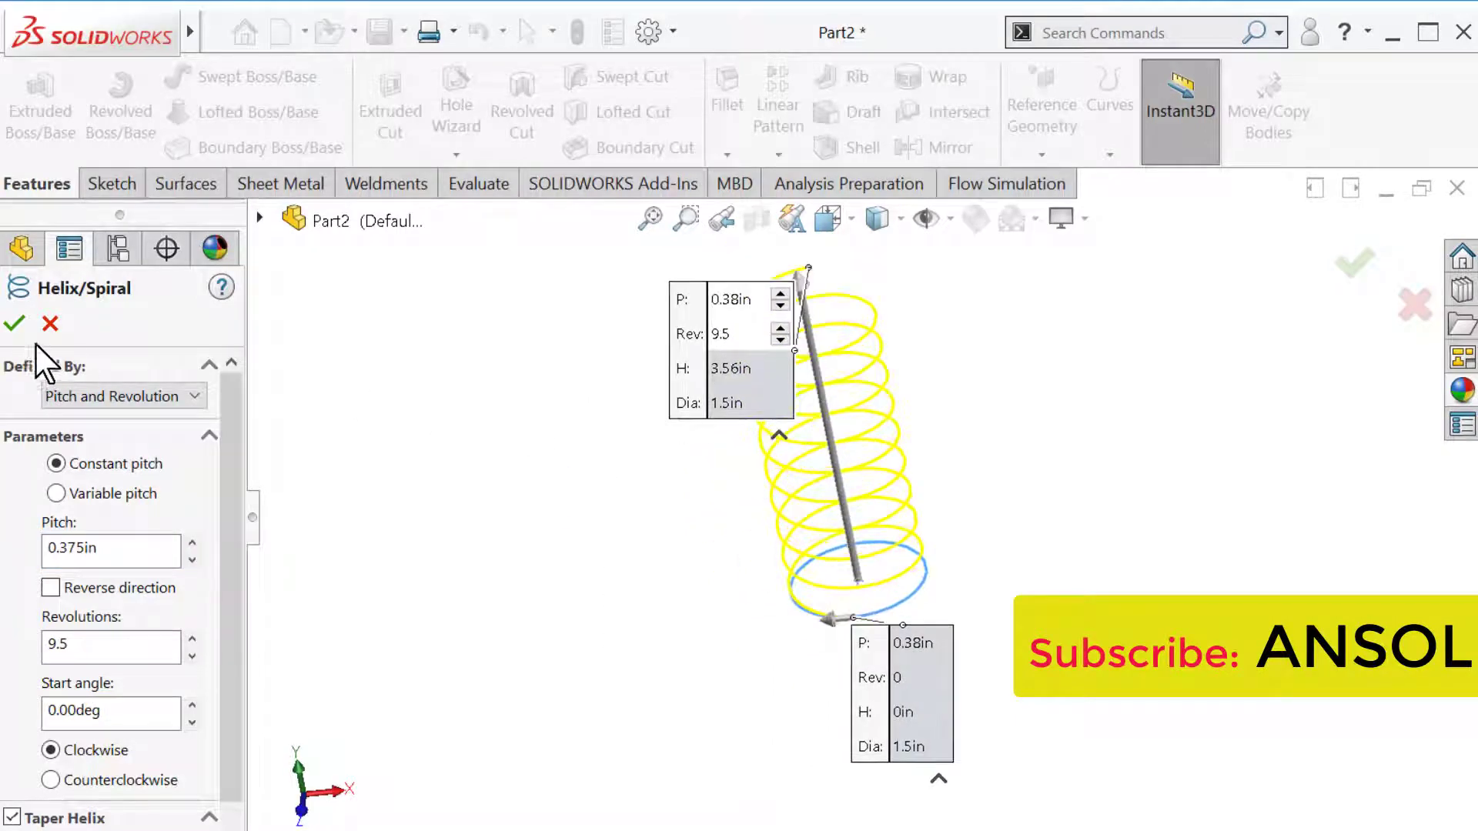
{"action": "left_click", "coordinate": [17, 324]}
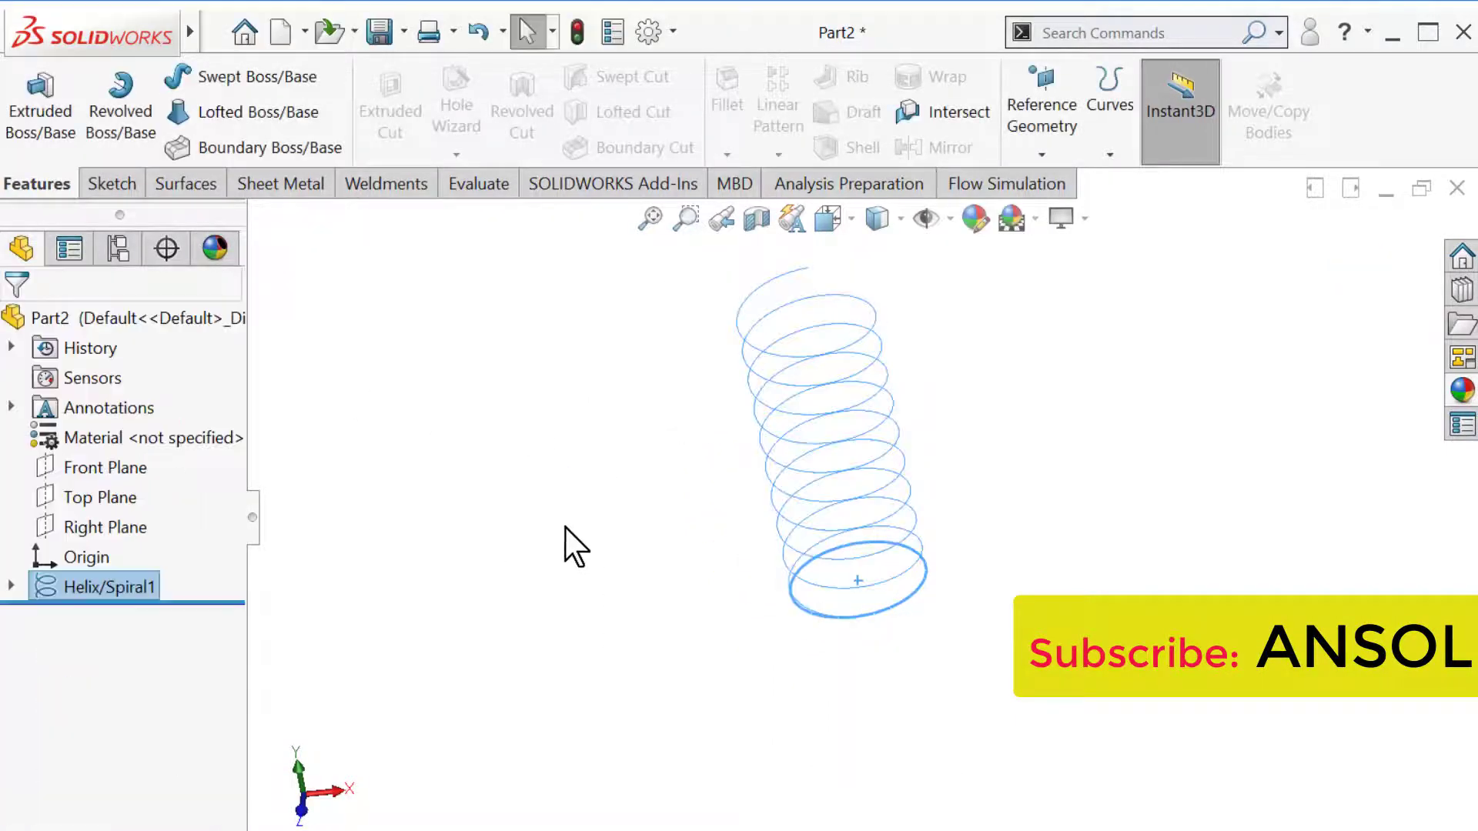
Step: Create a reference plane perpendicular to the helix and coincident with its lower endpoint
{"action": "middle_click_drag", "start_coordinate": [558, 555], "coordinate": [610, 582]}
{"action": "middle_click_drag", "start_coordinate": [639, 433], "coordinate": [609, 490]}
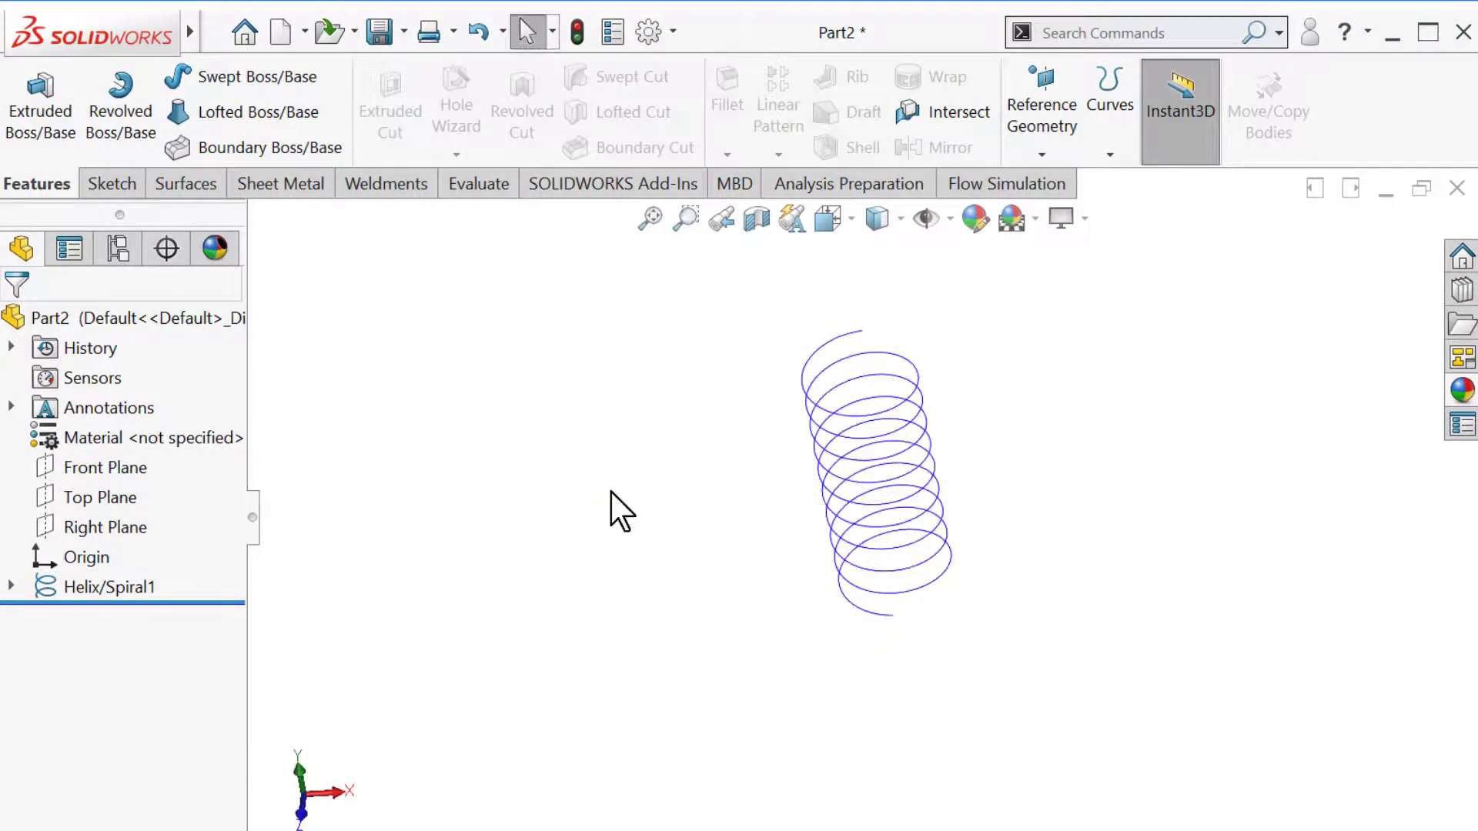
{"action": "scroll", "coordinate": [622, 512], "scroll_direction": "down", "scroll_amount": 2}
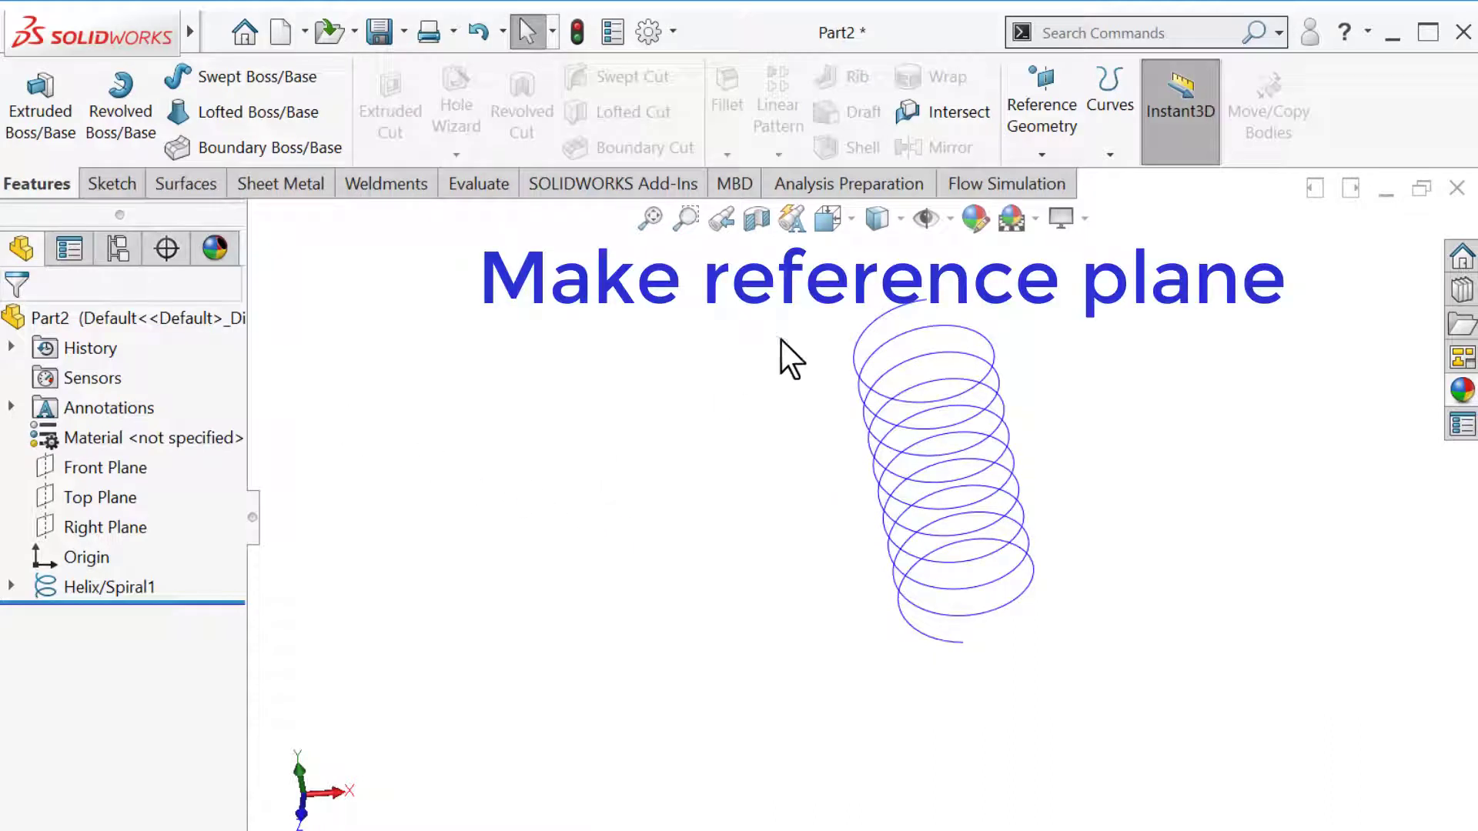
{"action": "left_click", "coordinate": [1041, 155]}
{"action": "left_click", "coordinate": [1043, 188]}
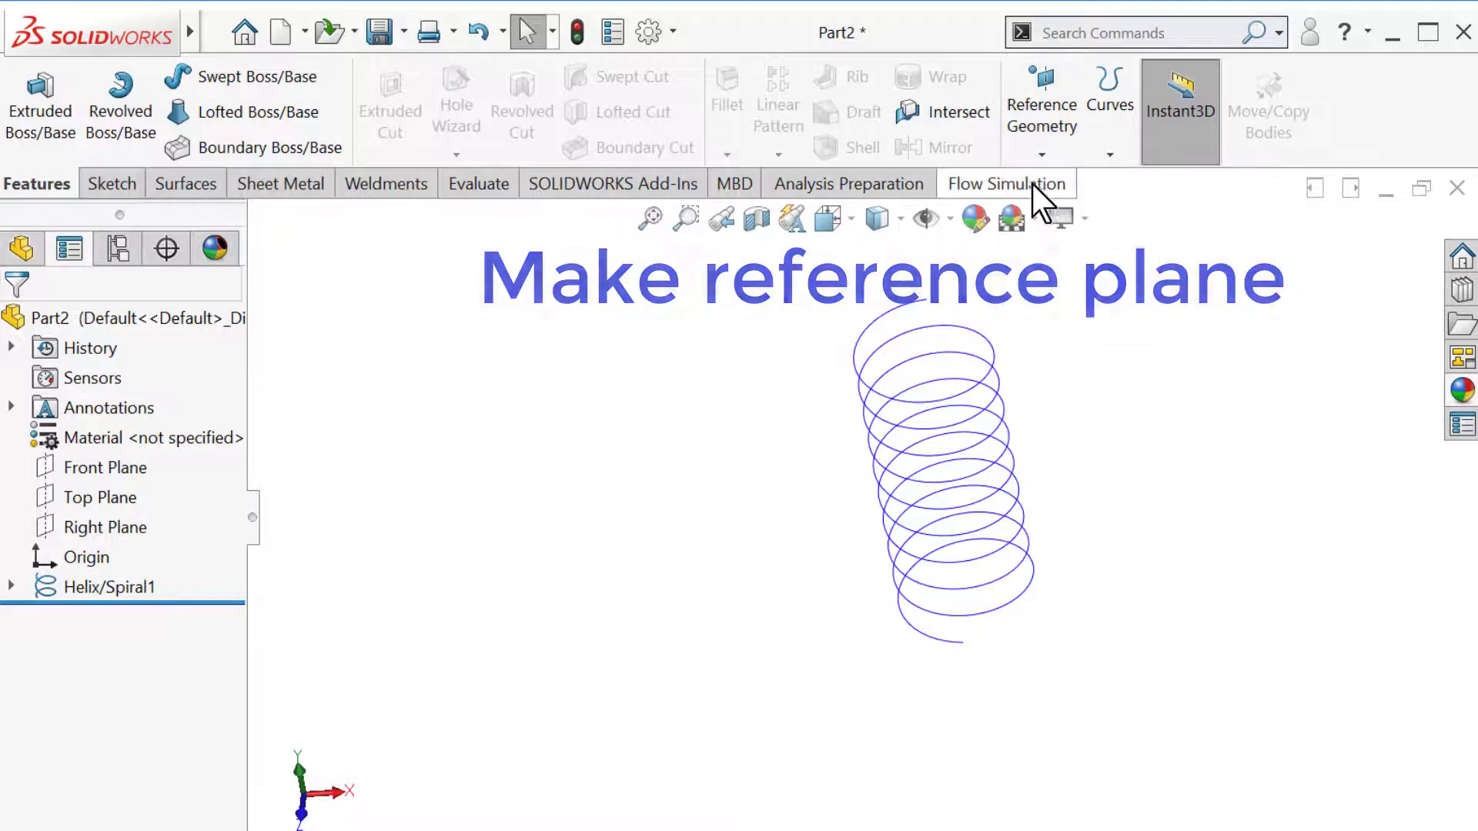
{"action": "left_click", "coordinate": [912, 635]}
{"action": "scroll", "coordinate": [970, 670], "scroll_direction": "down", "scroll_amount": 5}
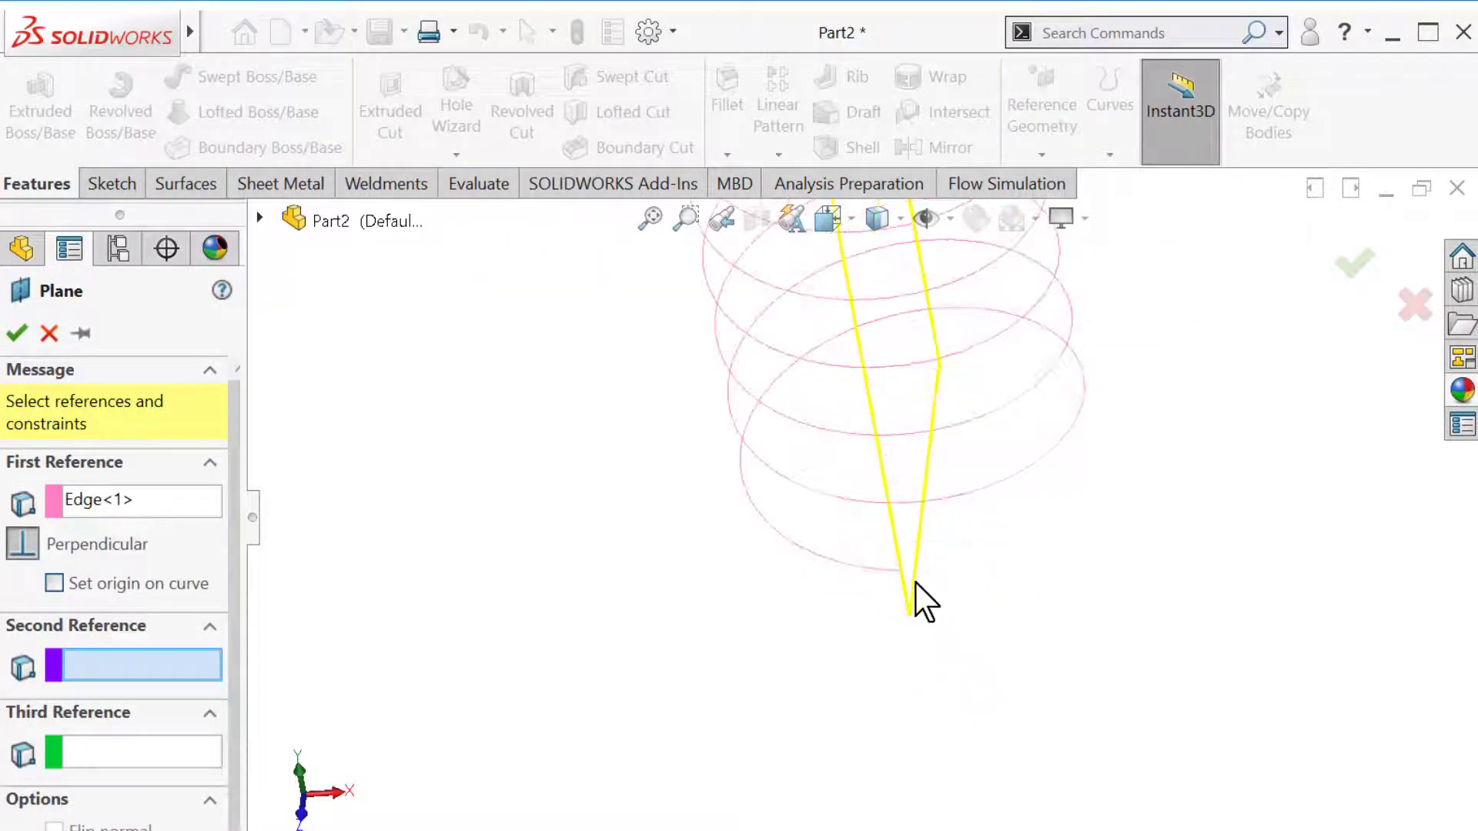
{"action": "scroll", "coordinate": [908, 589], "scroll_direction": "down", "scroll_amount": 3}
{"action": "left_click", "coordinate": [881, 544]}
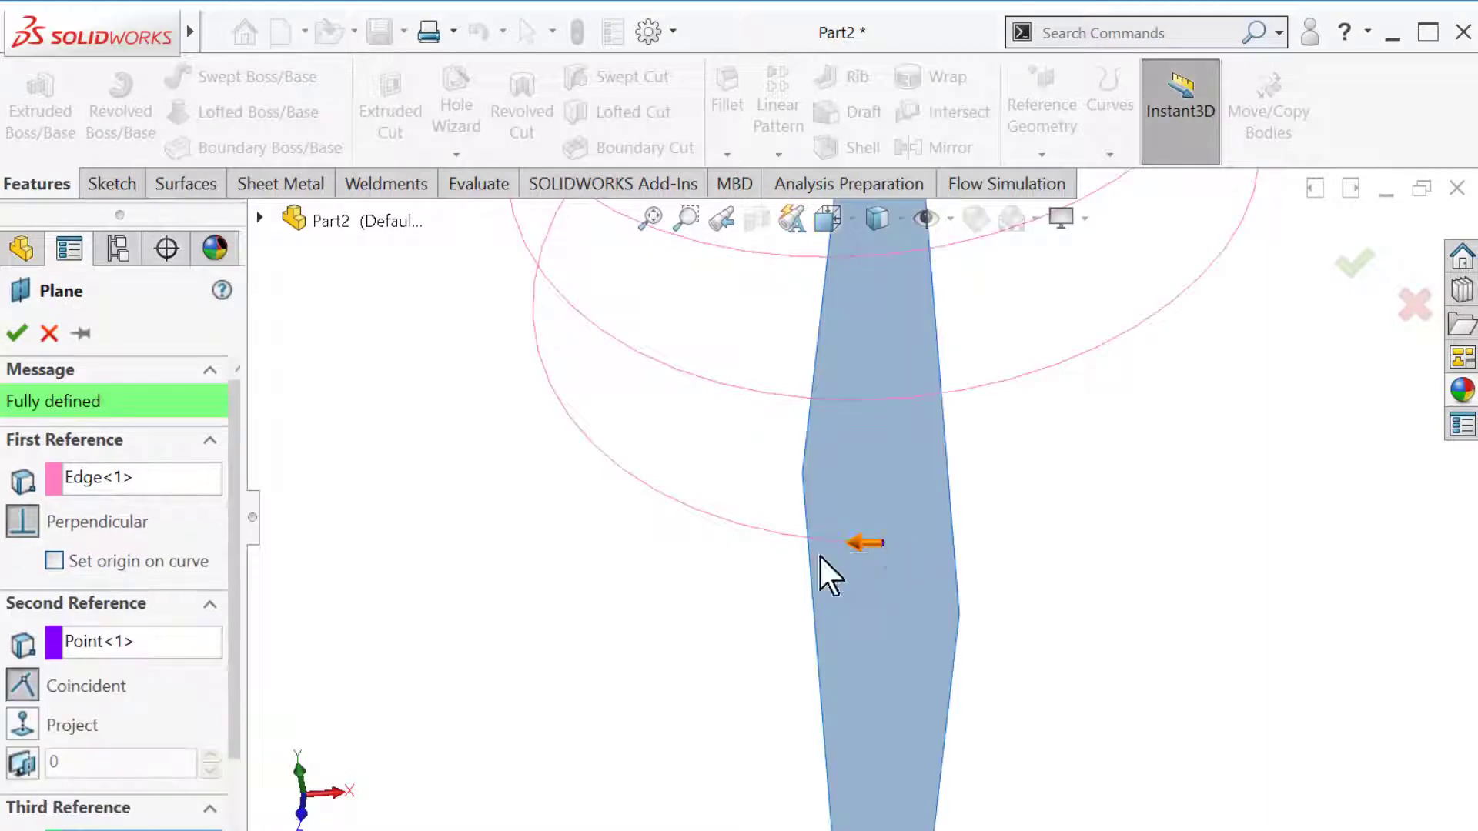
{"action": "left_click", "coordinate": [18, 333]}
{"action": "scroll", "coordinate": [561, 614], "scroll_direction": "up", "scroll_amount": 3}
{"action": "middle_click_drag", "start_coordinate": [562, 614], "coordinate": [621, 631]}
{"action": "key", "text": "Escape"}
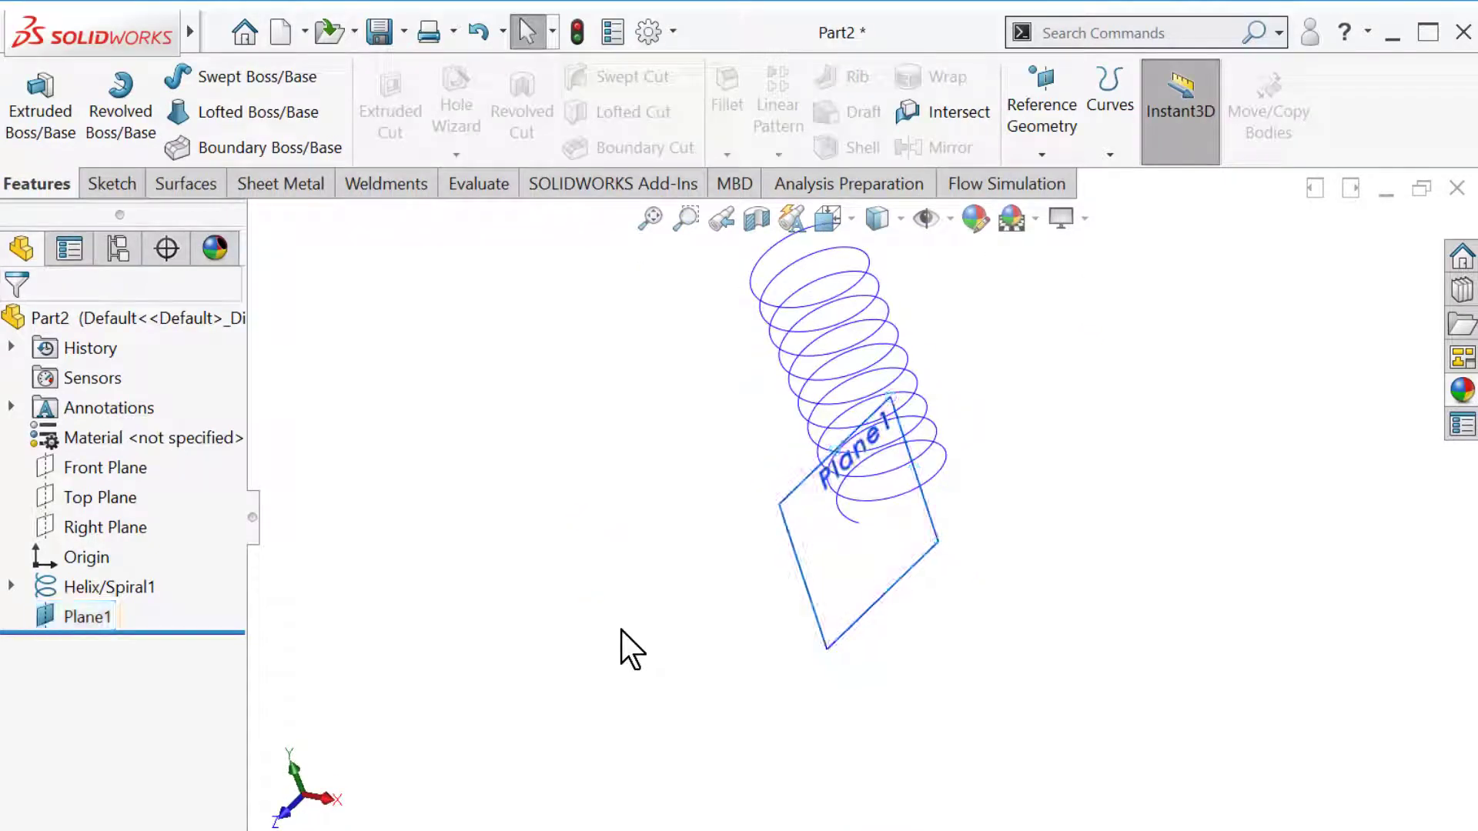
Step: Start a sketch on Plane1 and draw a 0.25 in diameter circle level with the origin, centred about 0.68 in beside it
{"action": "left_click", "coordinate": [45, 616]}
{"action": "left_click", "coordinate": [62, 583]}
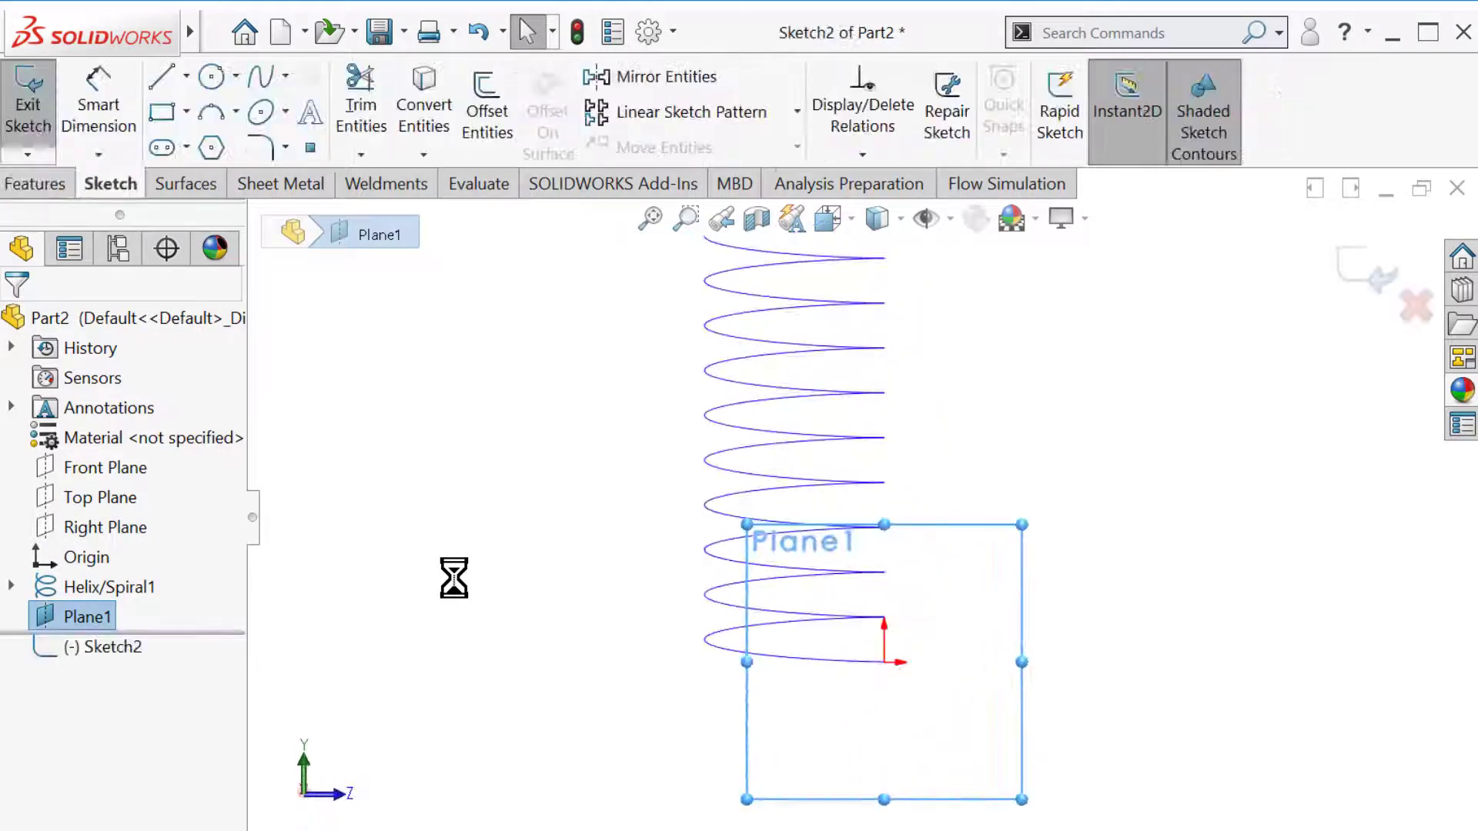
{"action": "key", "text": "Escape"}
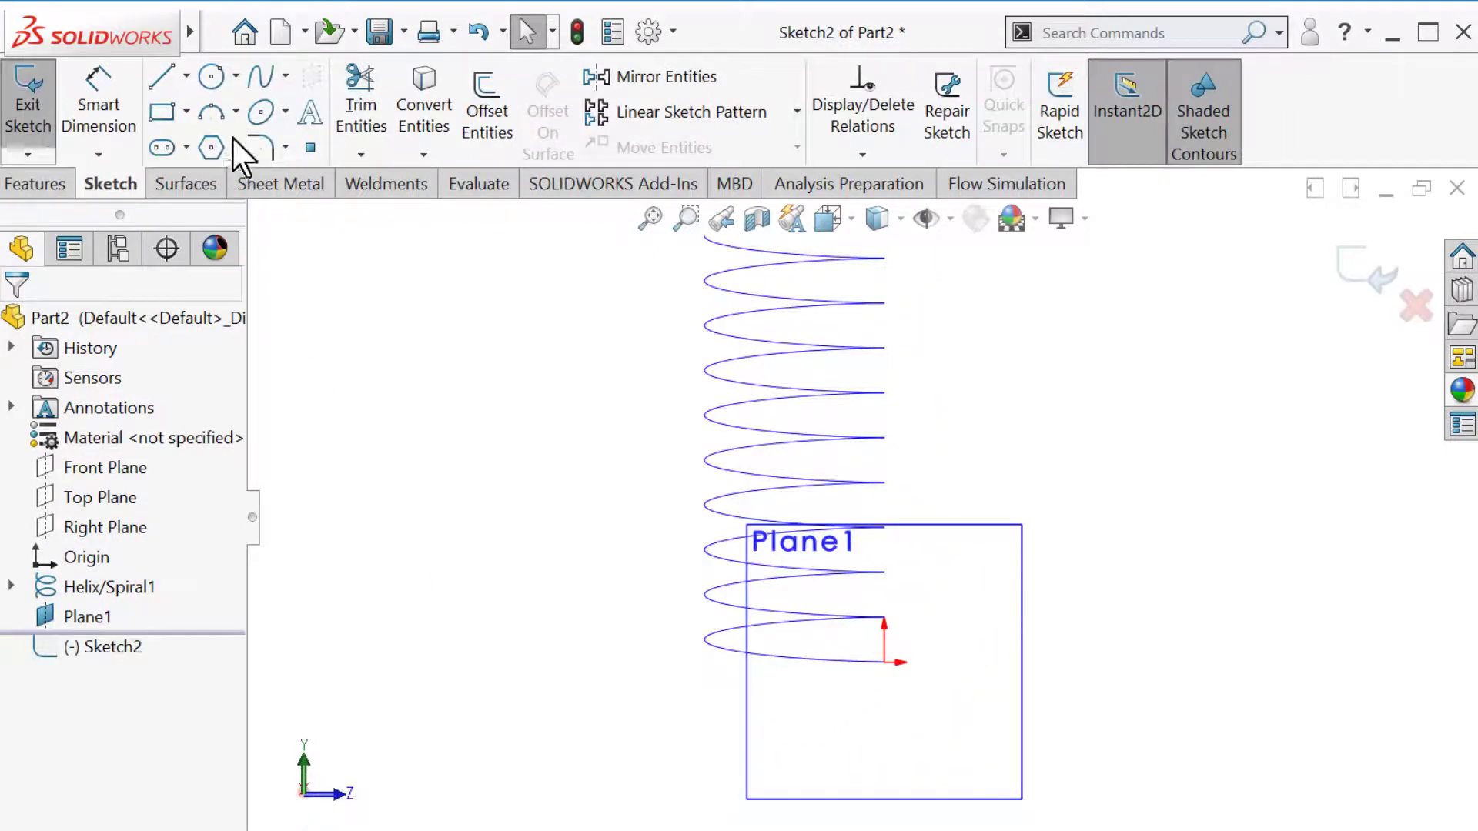
{"action": "left_click", "coordinate": [213, 77]}
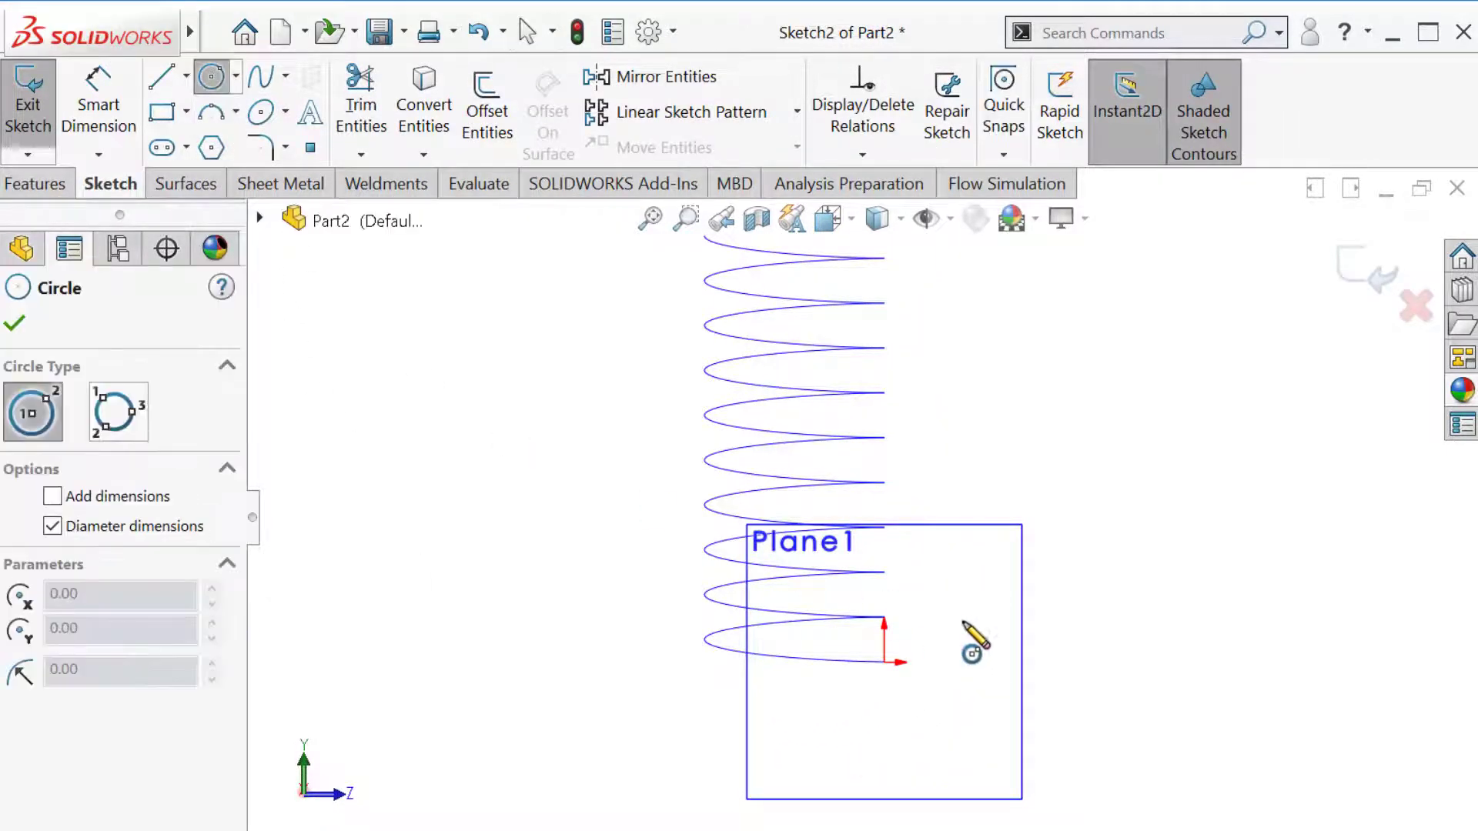
{"action": "left_click", "coordinate": [965, 662]}
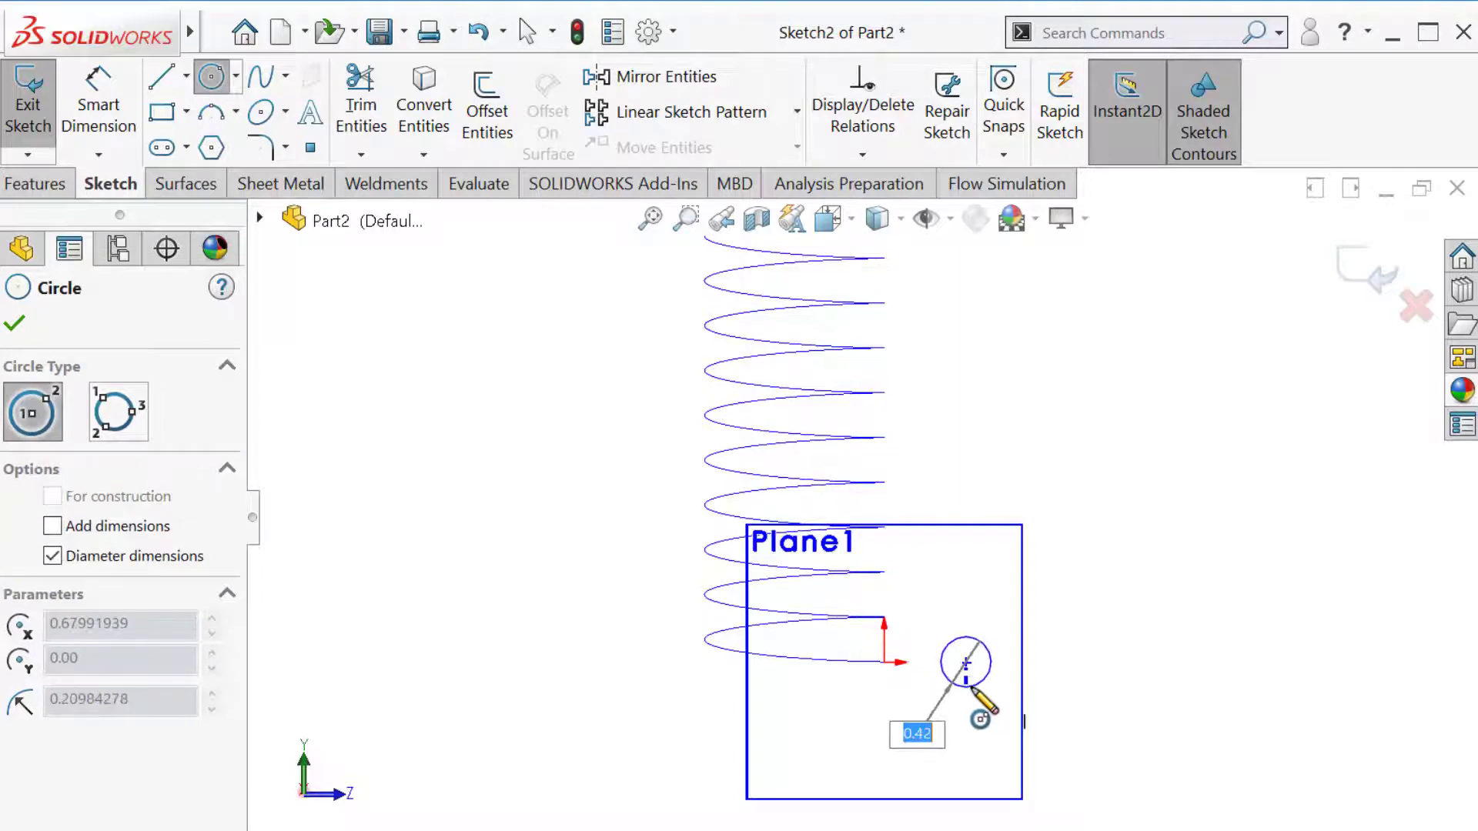
{"action": "key", "text": "Return"}
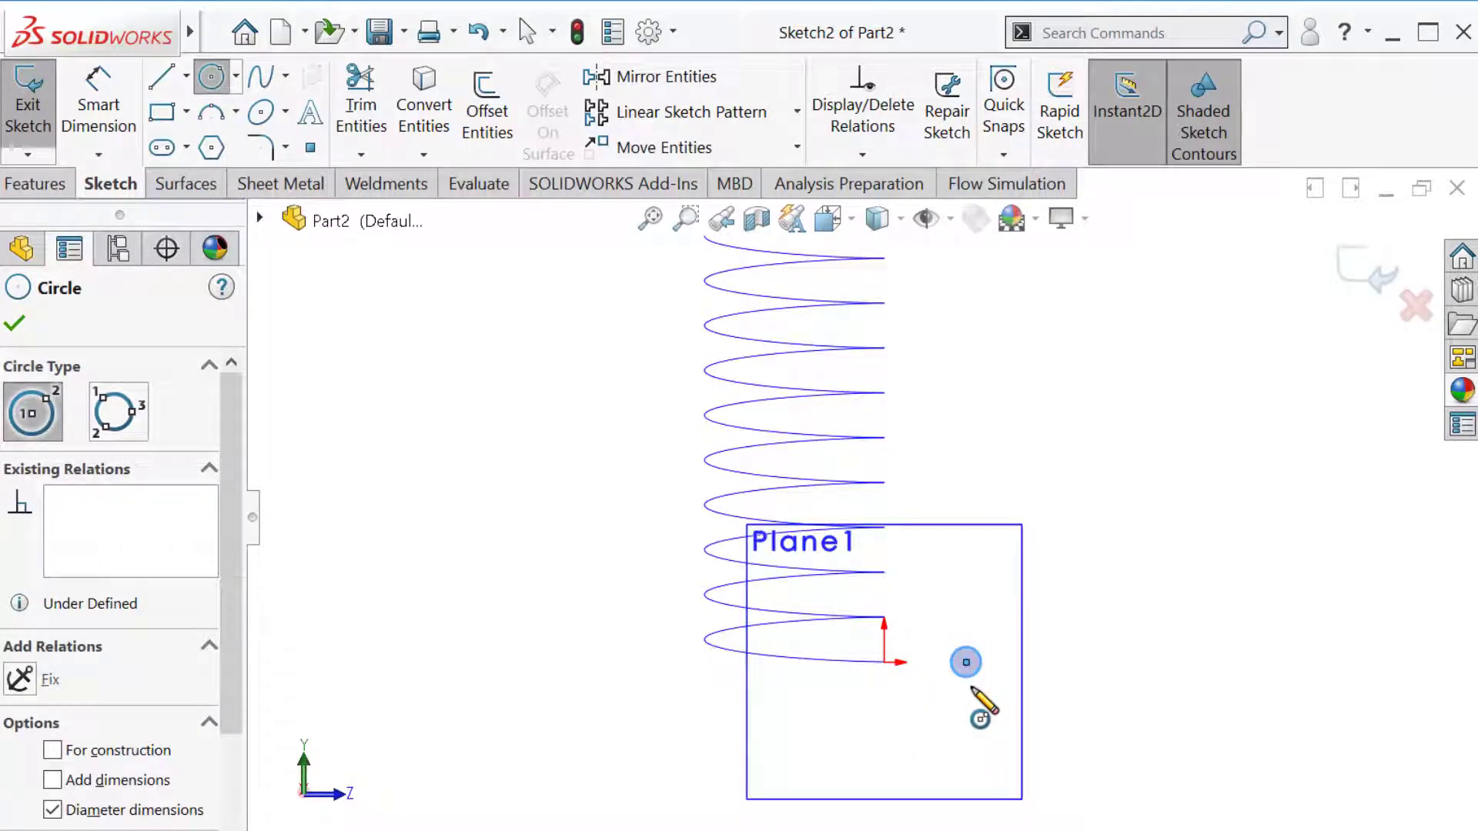
{"action": "key", "text": "Escape"}
Step: Add a 0.25 in diameter dimension to the small circle and hide the reference plane
{"action": "scroll", "coordinate": [962, 712], "scroll_direction": "down", "scroll_amount": 4}
{"action": "left_click", "coordinate": [133, 100]}
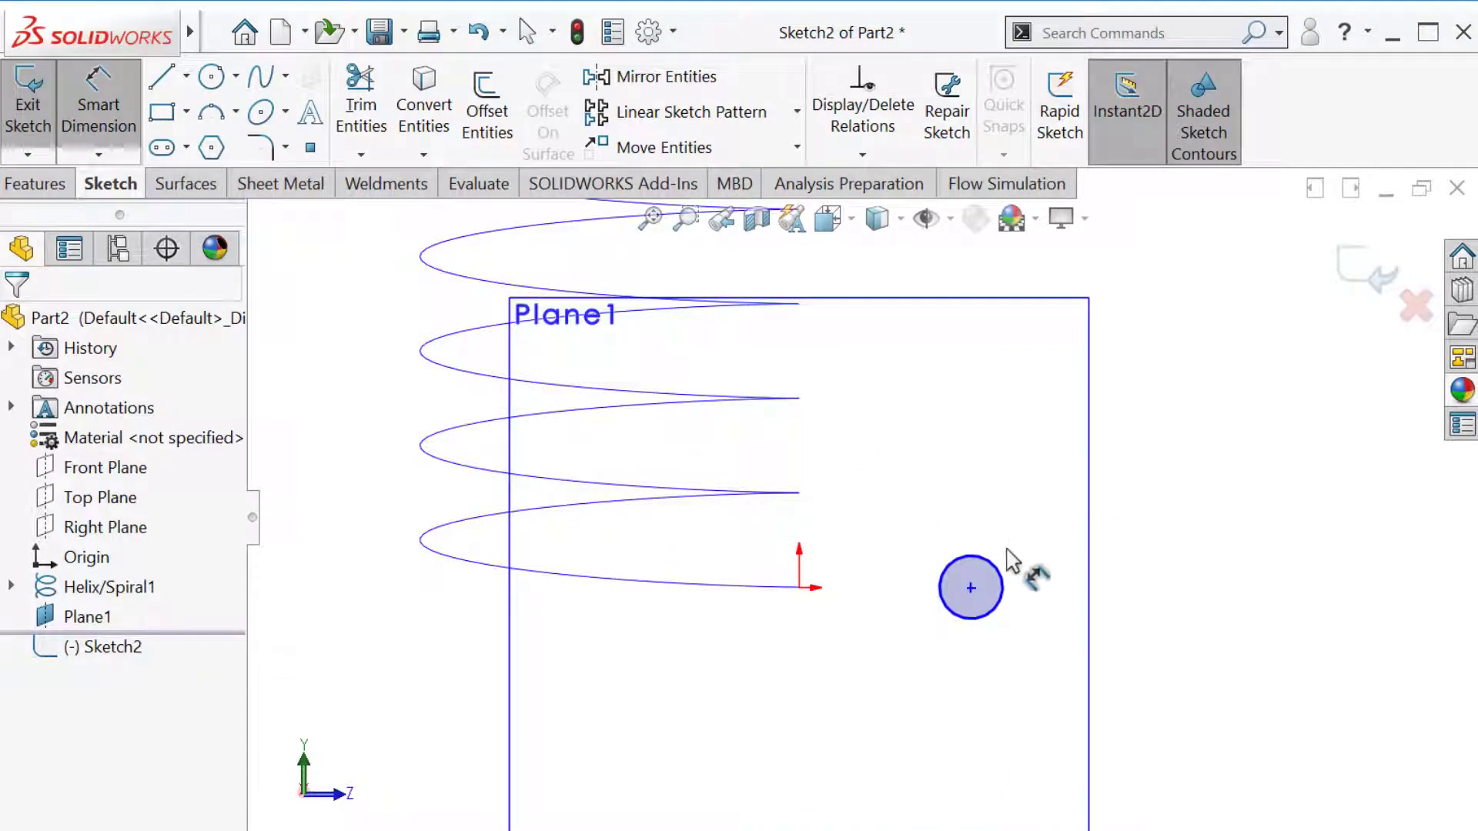
{"action": "left_click", "coordinate": [1002, 586]}
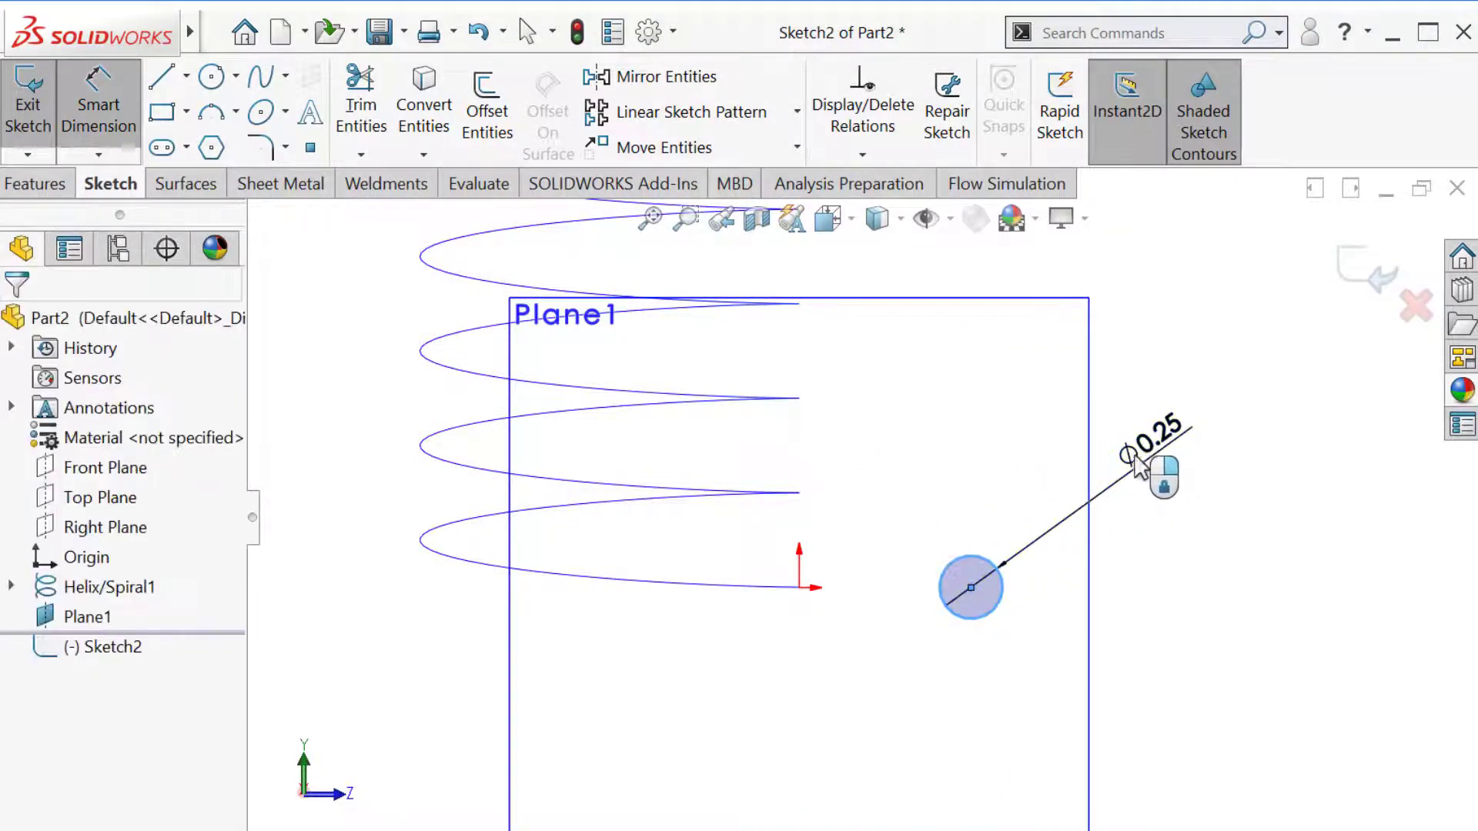
{"action": "left_click", "coordinate": [1157, 468]}
{"action": "left_click", "coordinate": [1043, 413]}
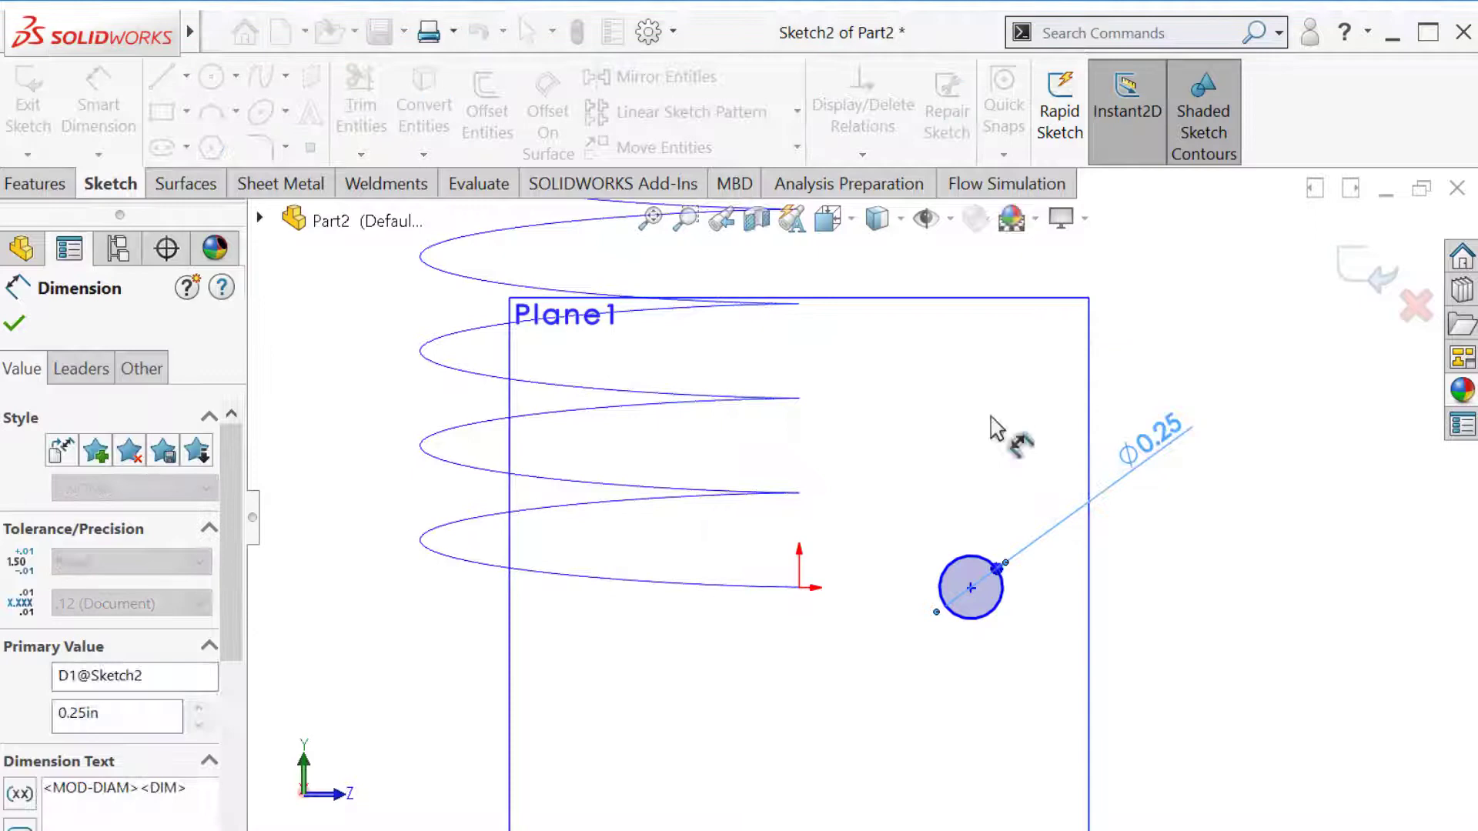
{"action": "left_click", "coordinate": [21, 327]}
{"action": "scroll", "coordinate": [803, 306], "scroll_direction": "up", "scroll_amount": 3}
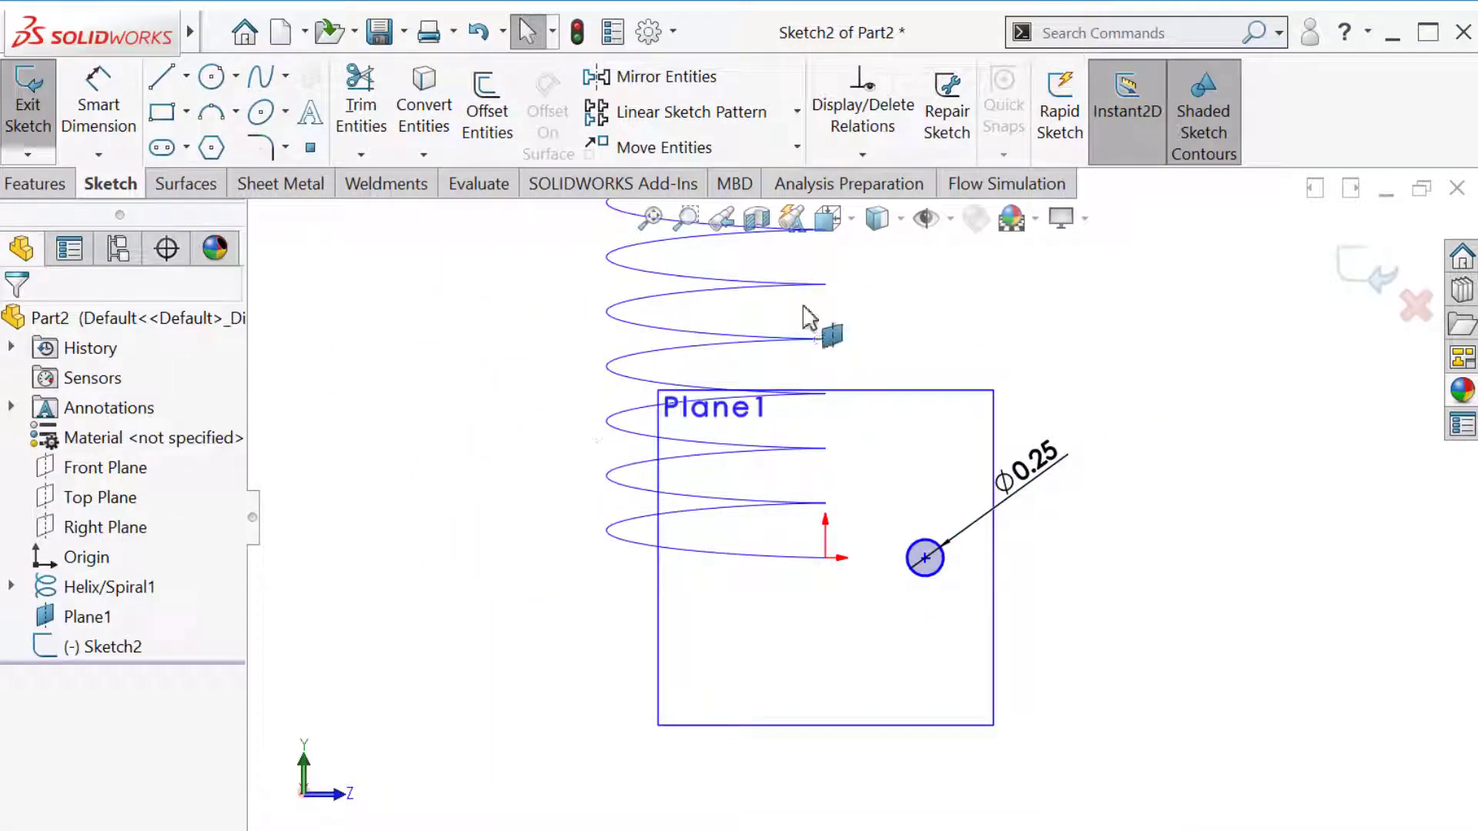
{"action": "left_click", "coordinate": [951, 219]}
Step: Add a Pierce relation between the small circle's centre and the helix, and exit the sketch
{"action": "middle_click_drag", "start_coordinate": [488, 455], "coordinate": [593, 584]}
{"action": "scroll", "coordinate": [594, 584], "scroll_direction": "up", "scroll_amount": 2}
{"action": "scroll", "coordinate": [1081, 367], "scroll_direction": "down", "scroll_amount": 5}
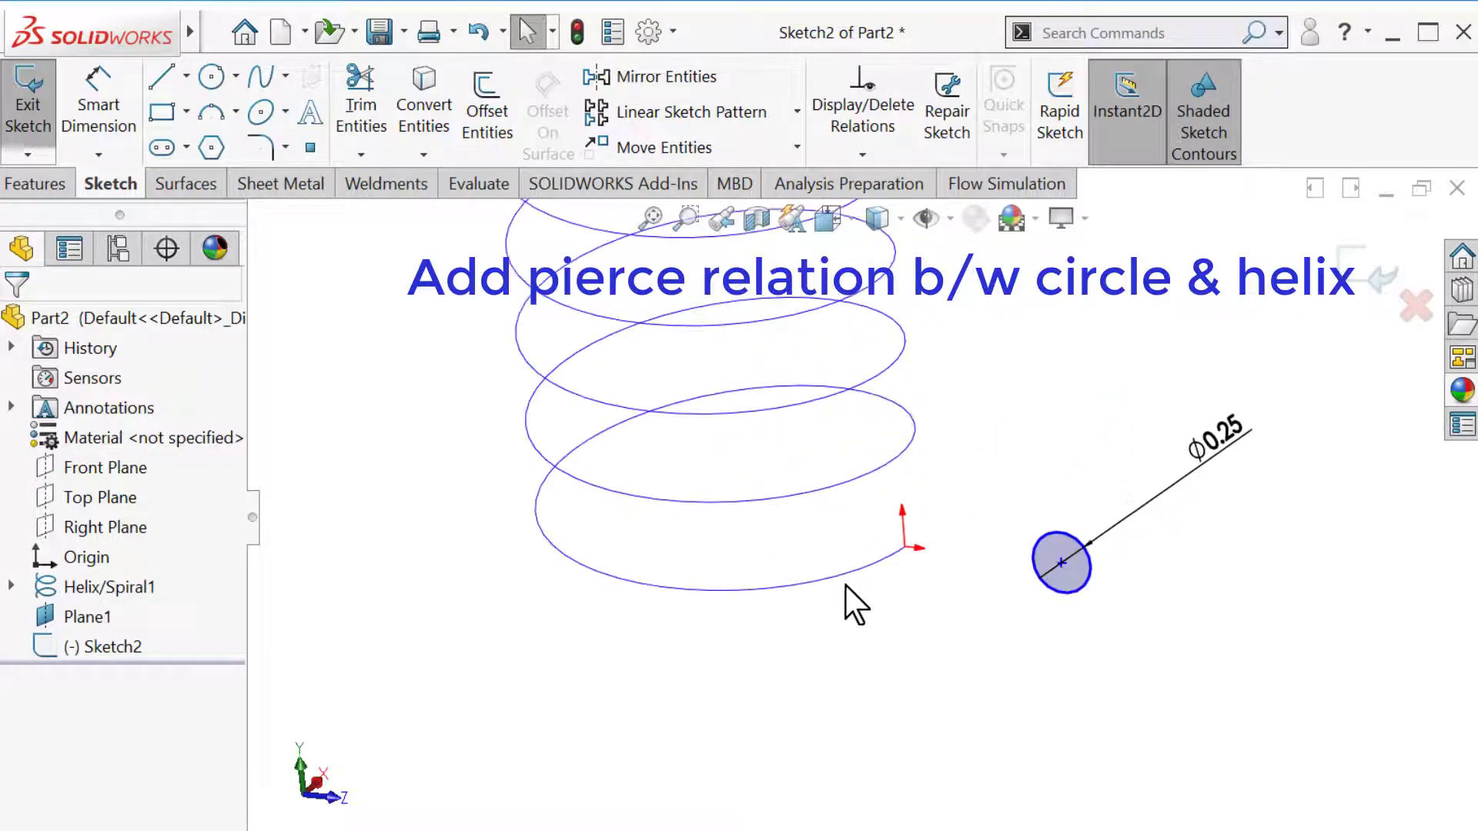
{"action": "left_click", "coordinate": [838, 577]}
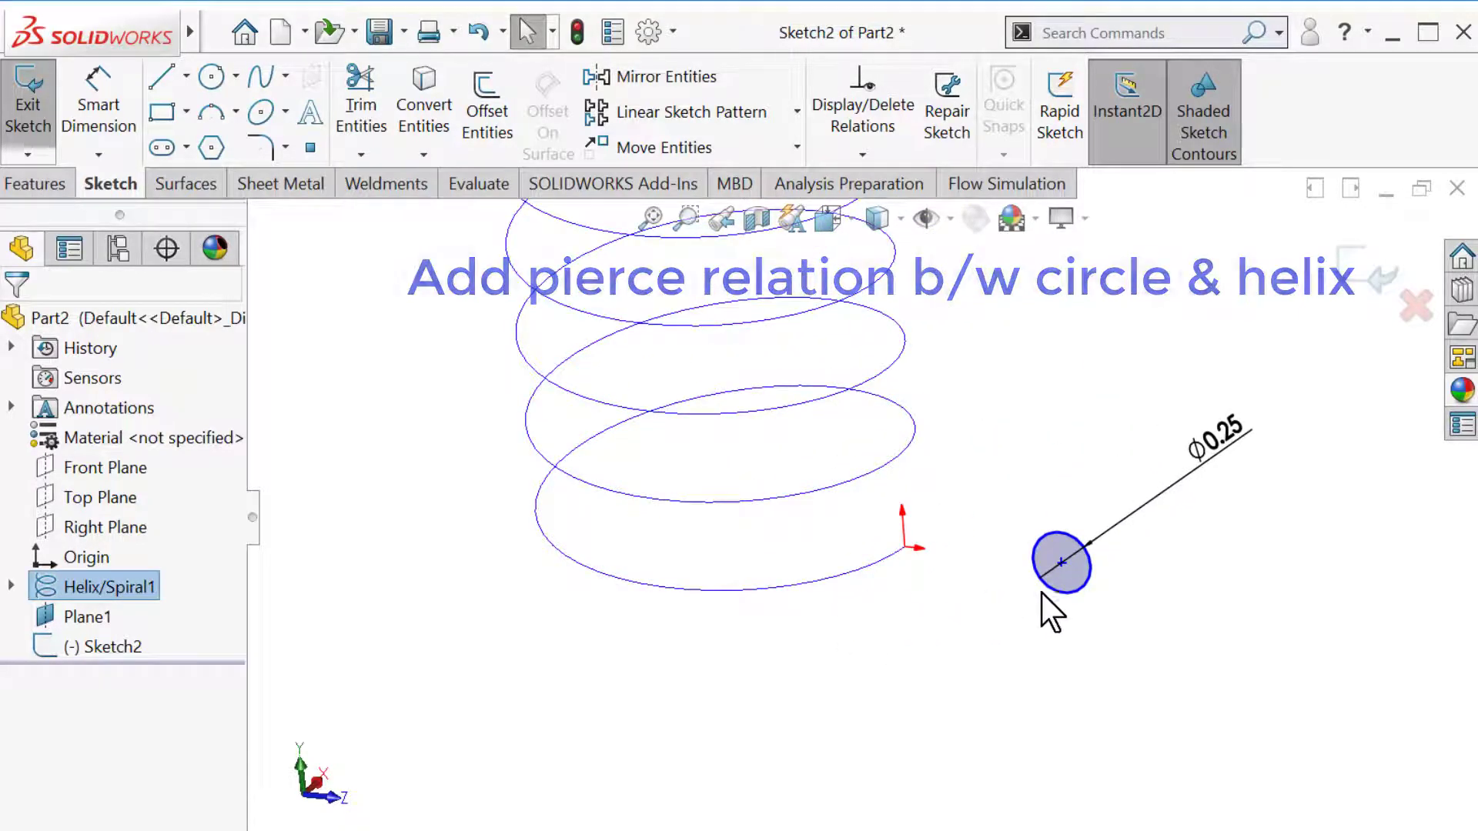
{"action": "left_click", "coordinate": [1061, 565], "text": "ctrl"}
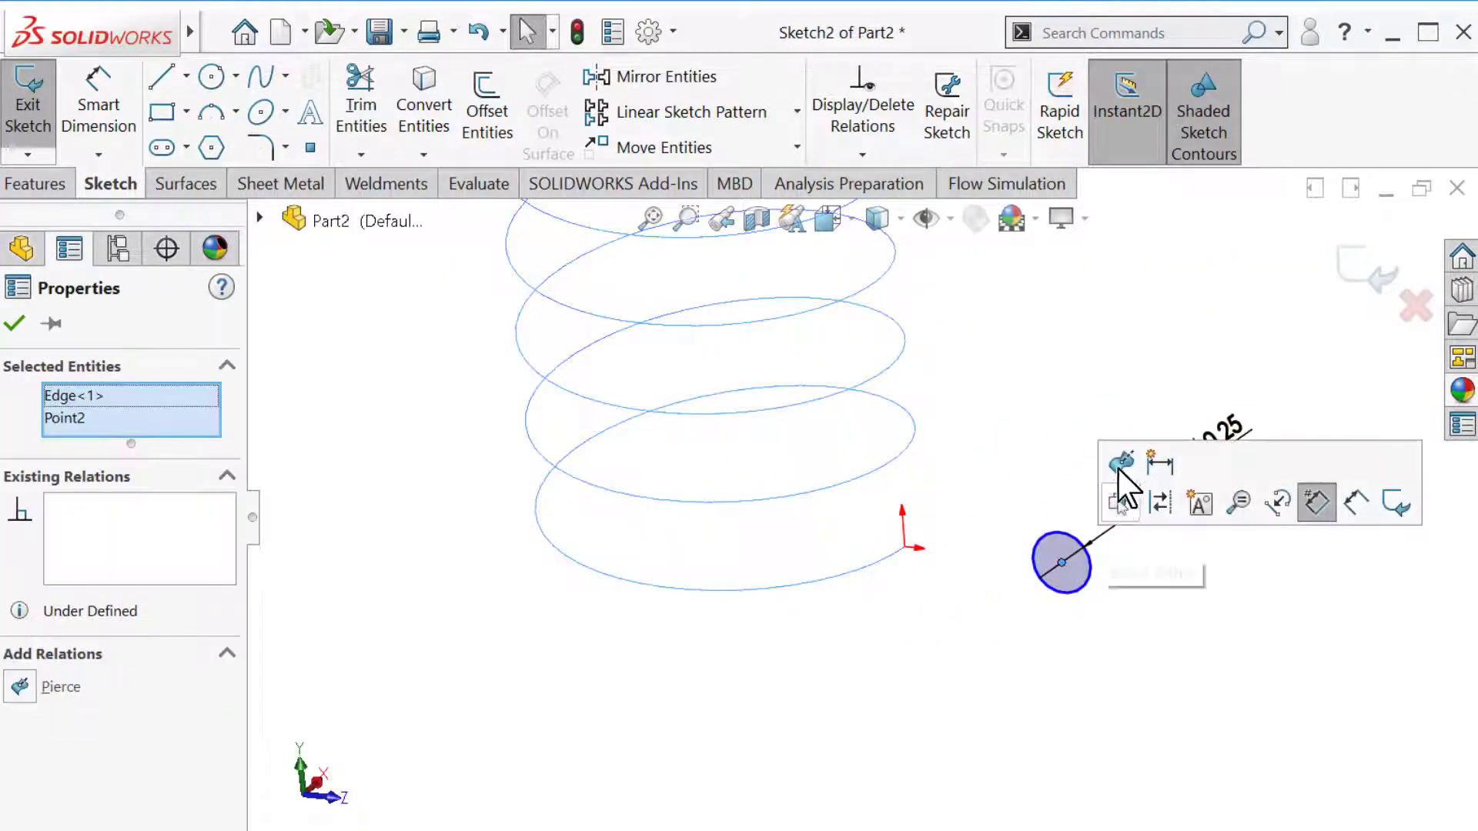
{"action": "left_click", "coordinate": [1122, 466]}
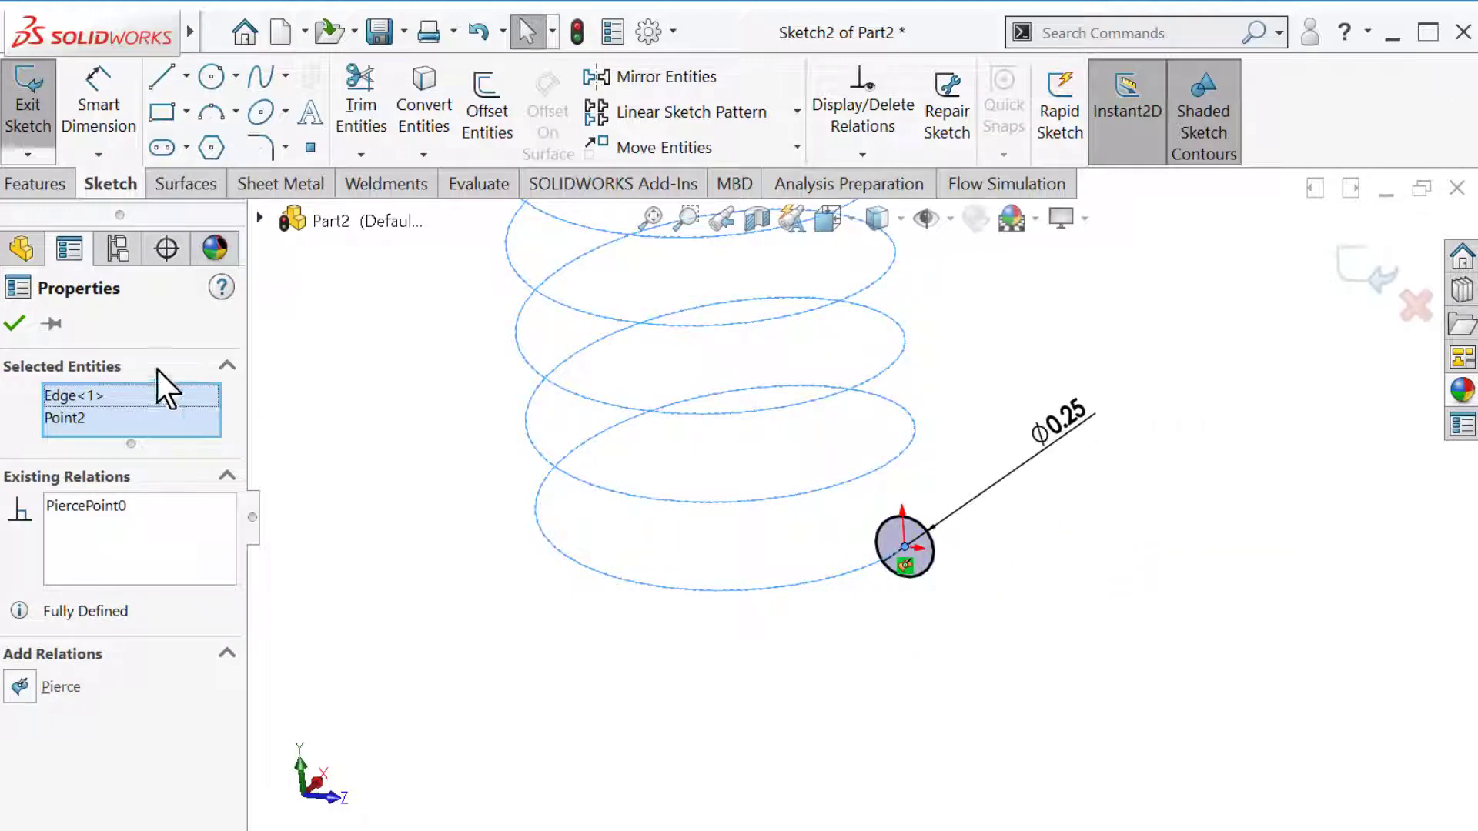
{"action": "left_click", "coordinate": [16, 323]}
{"action": "scroll", "coordinate": [782, 607], "scroll_direction": "up", "scroll_amount": 5}
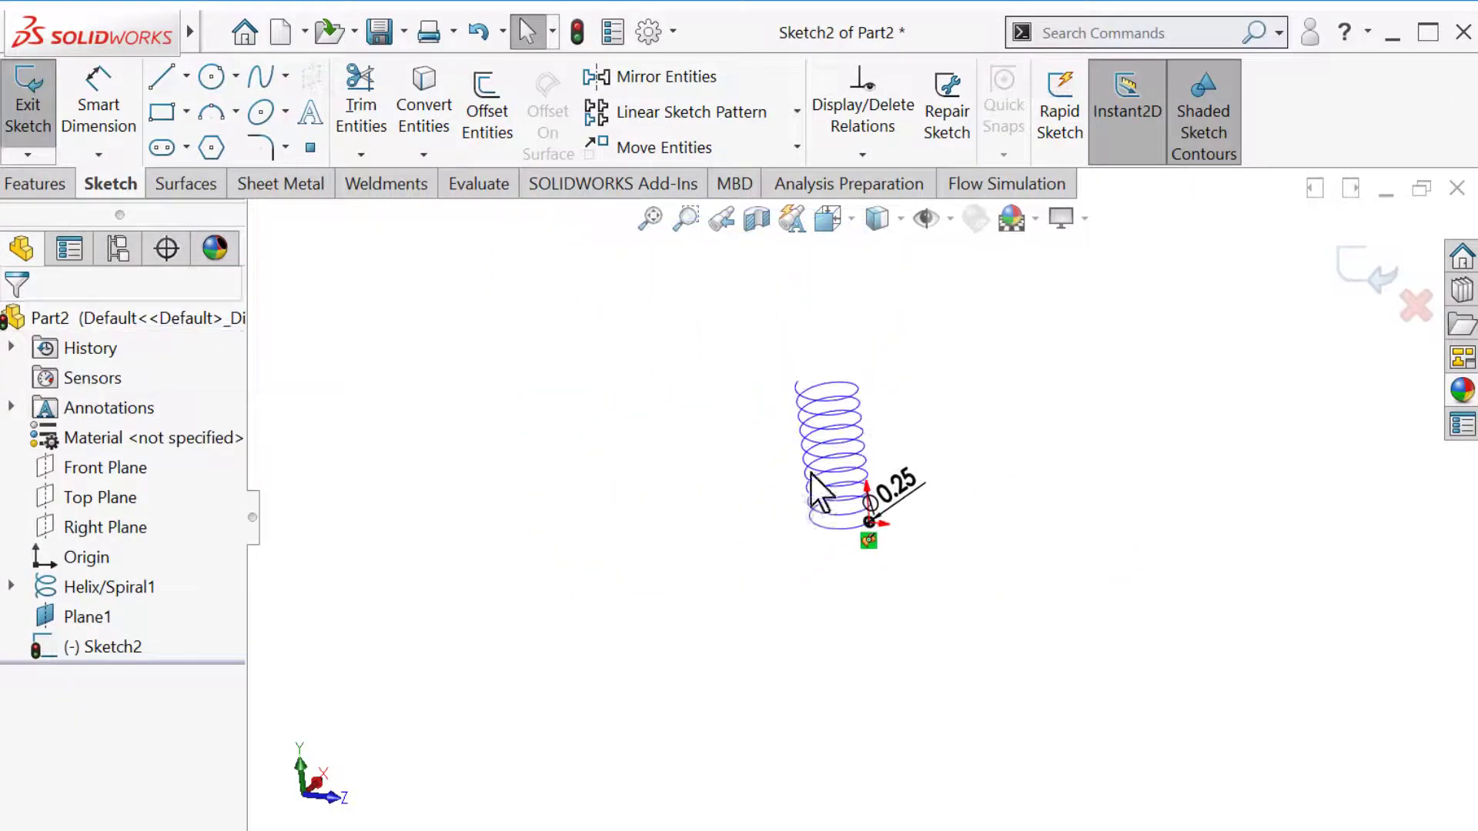
{"action": "scroll", "coordinate": [900, 396], "scroll_direction": "down", "scroll_amount": 2}
{"action": "left_click", "coordinate": [1380, 282]}
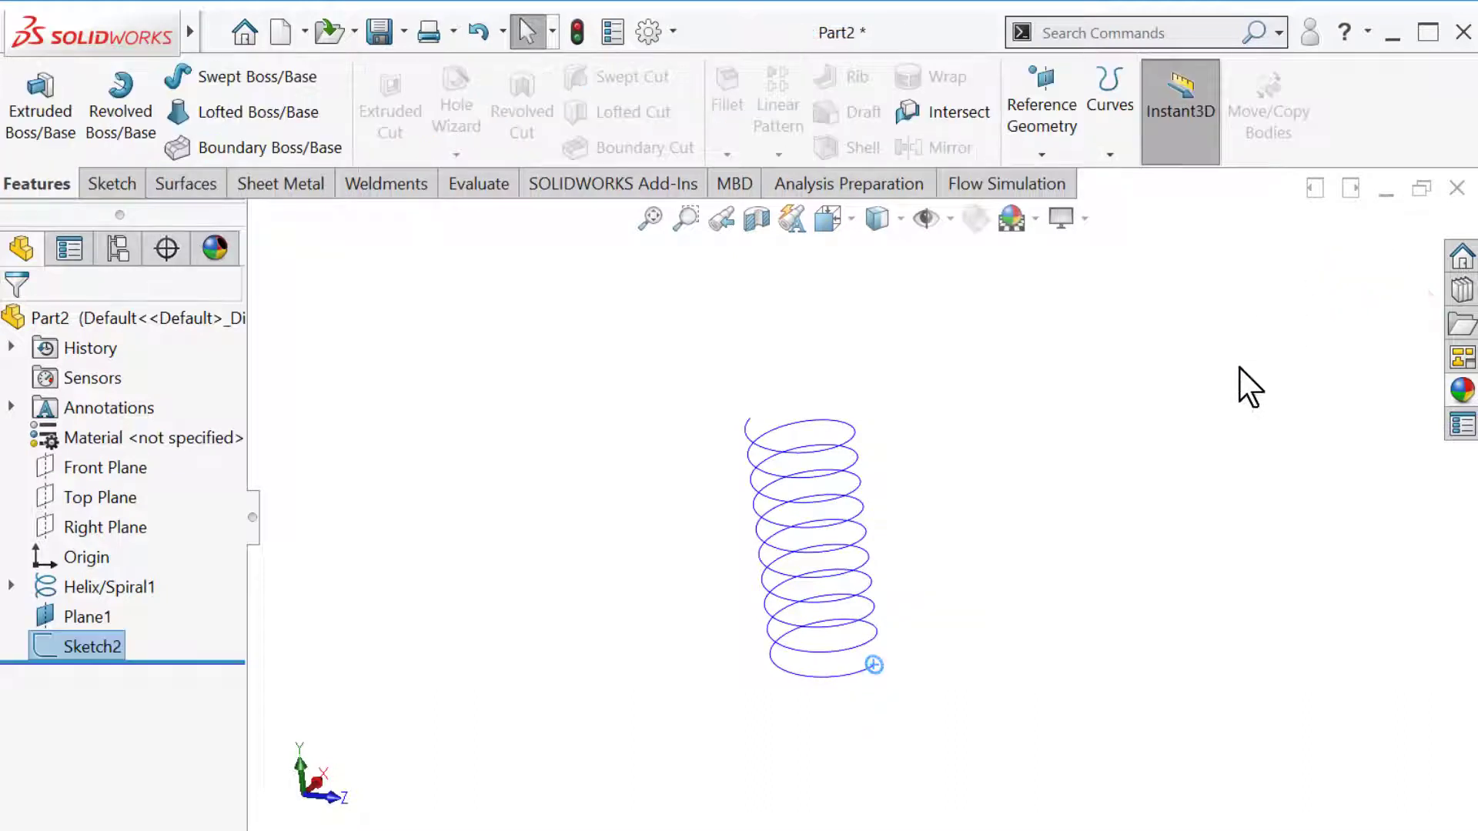
Step: Sweep the small circular profile sketch along the helix path to form the solid coil
{"action": "middle_click_drag", "start_coordinate": [1120, 507], "coordinate": [820, 674]}
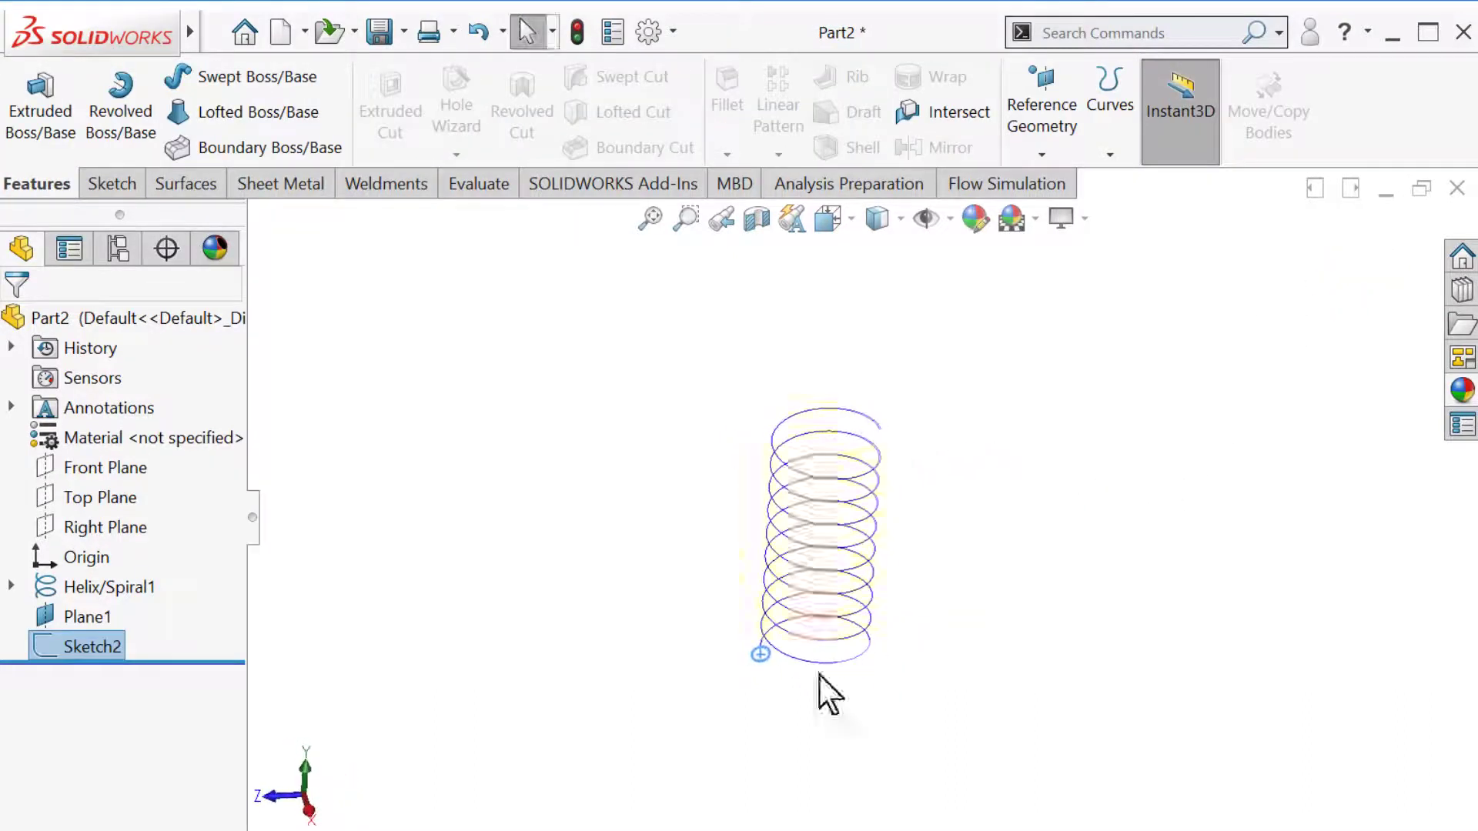
{"action": "left_click", "coordinate": [644, 629]}
{"action": "scroll", "coordinate": [599, 542], "scroll_direction": "down", "scroll_amount": 2}
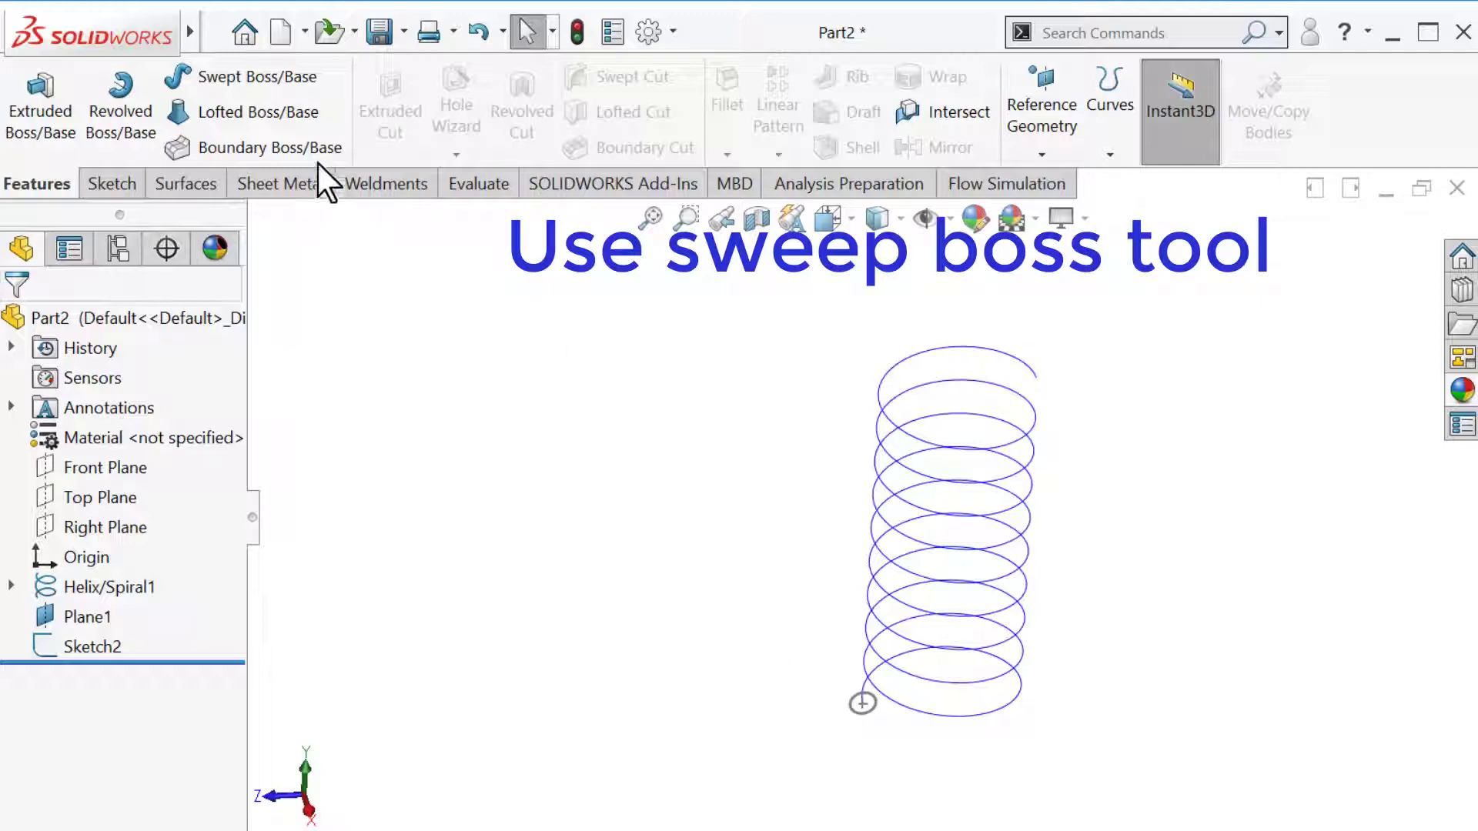
{"action": "left_click", "coordinate": [262, 79]}
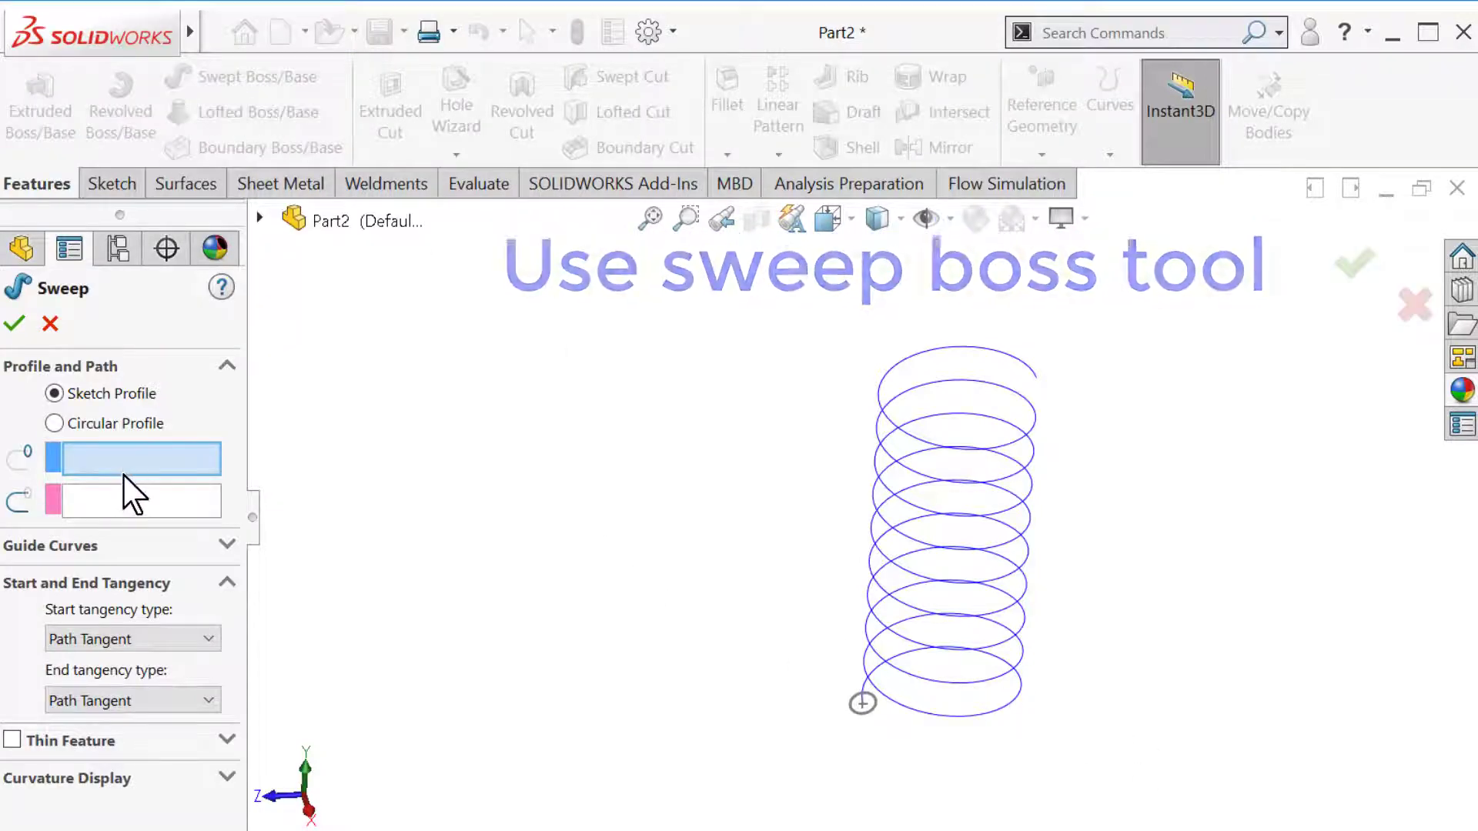
{"action": "left_click", "coordinate": [858, 709]}
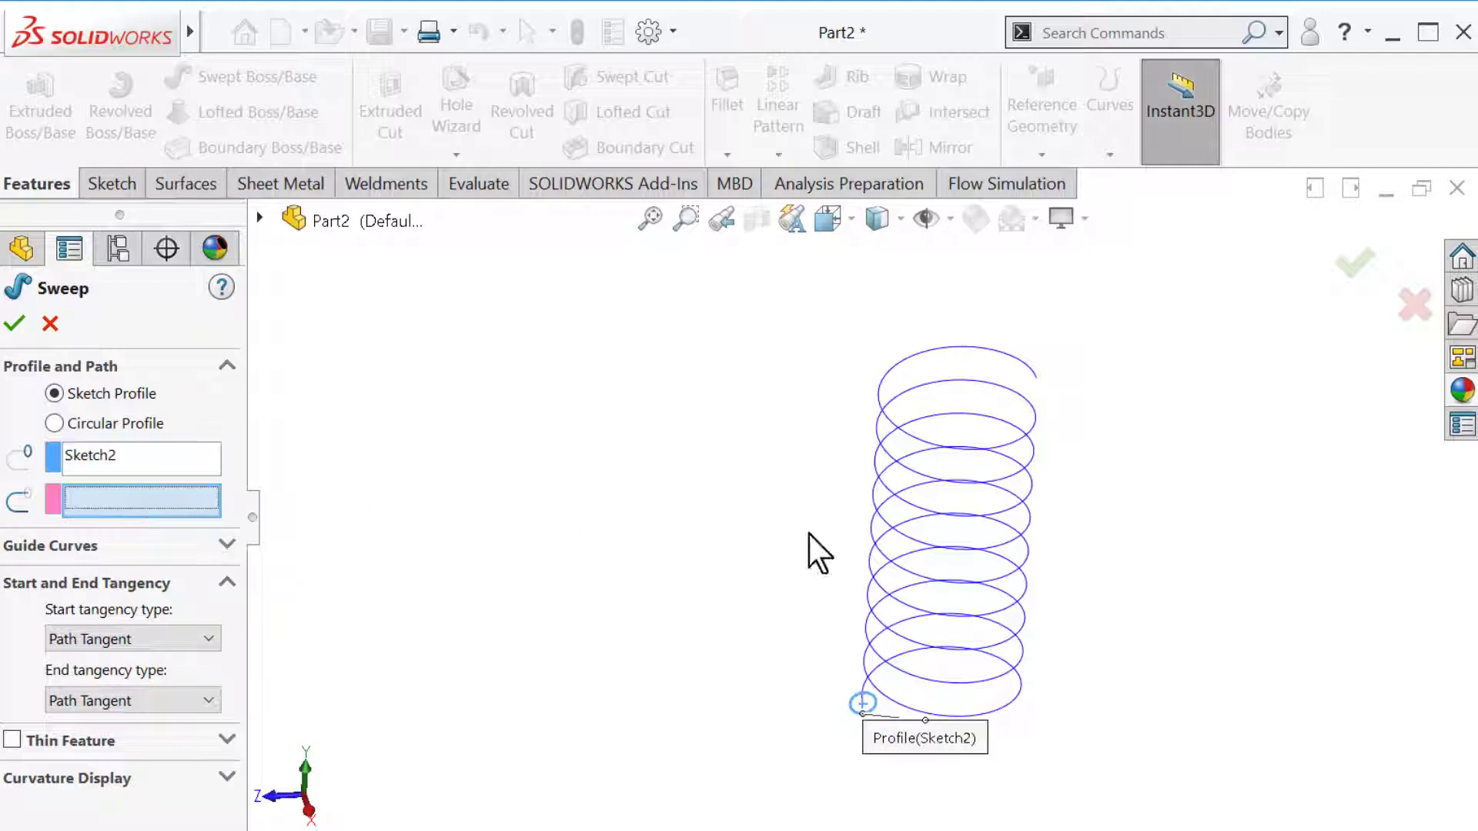
{"action": "left_click", "coordinate": [883, 555]}
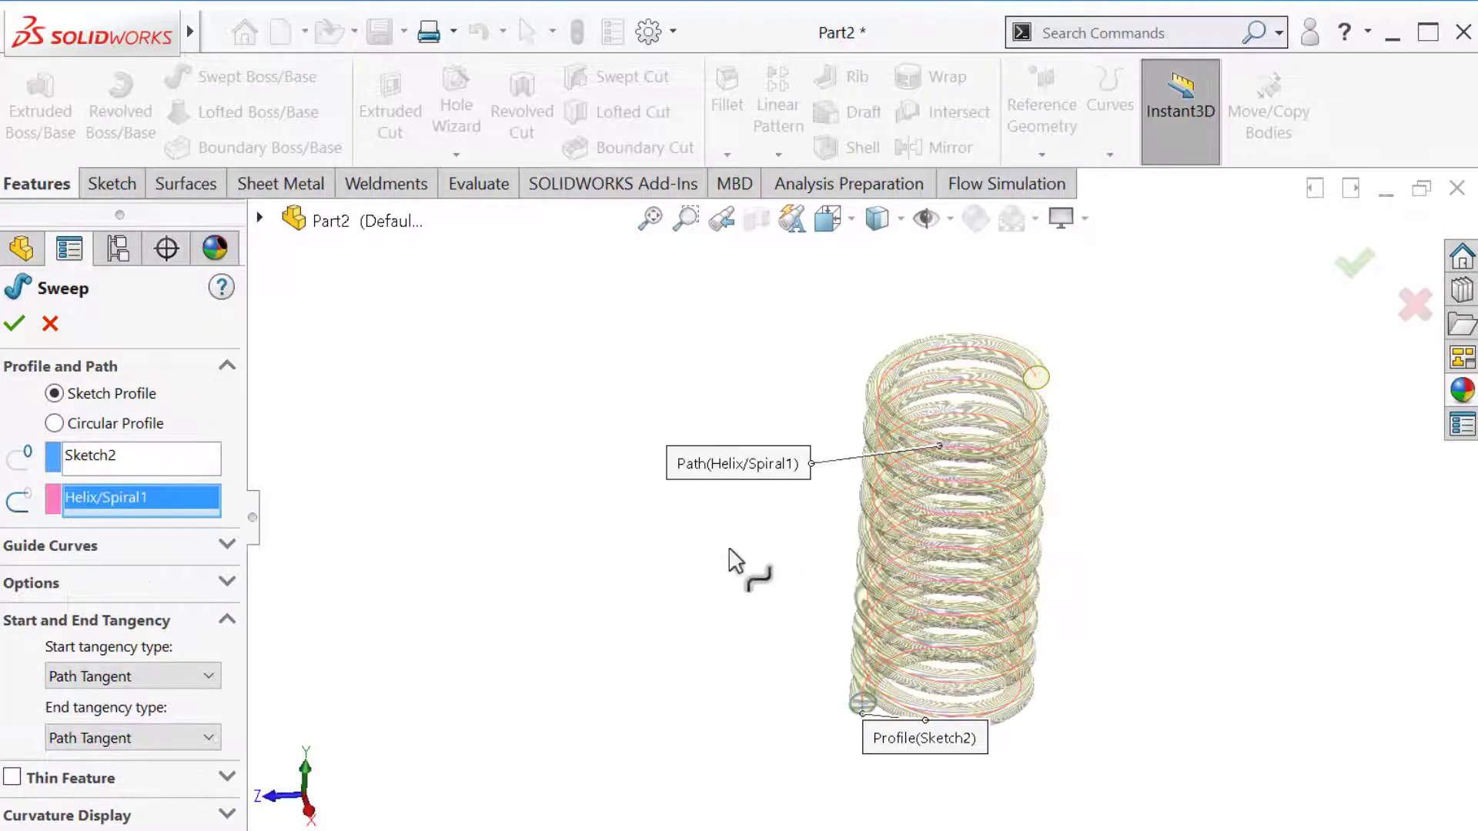
{"action": "scroll", "coordinate": [692, 579], "scroll_direction": "down", "scroll_amount": 2}
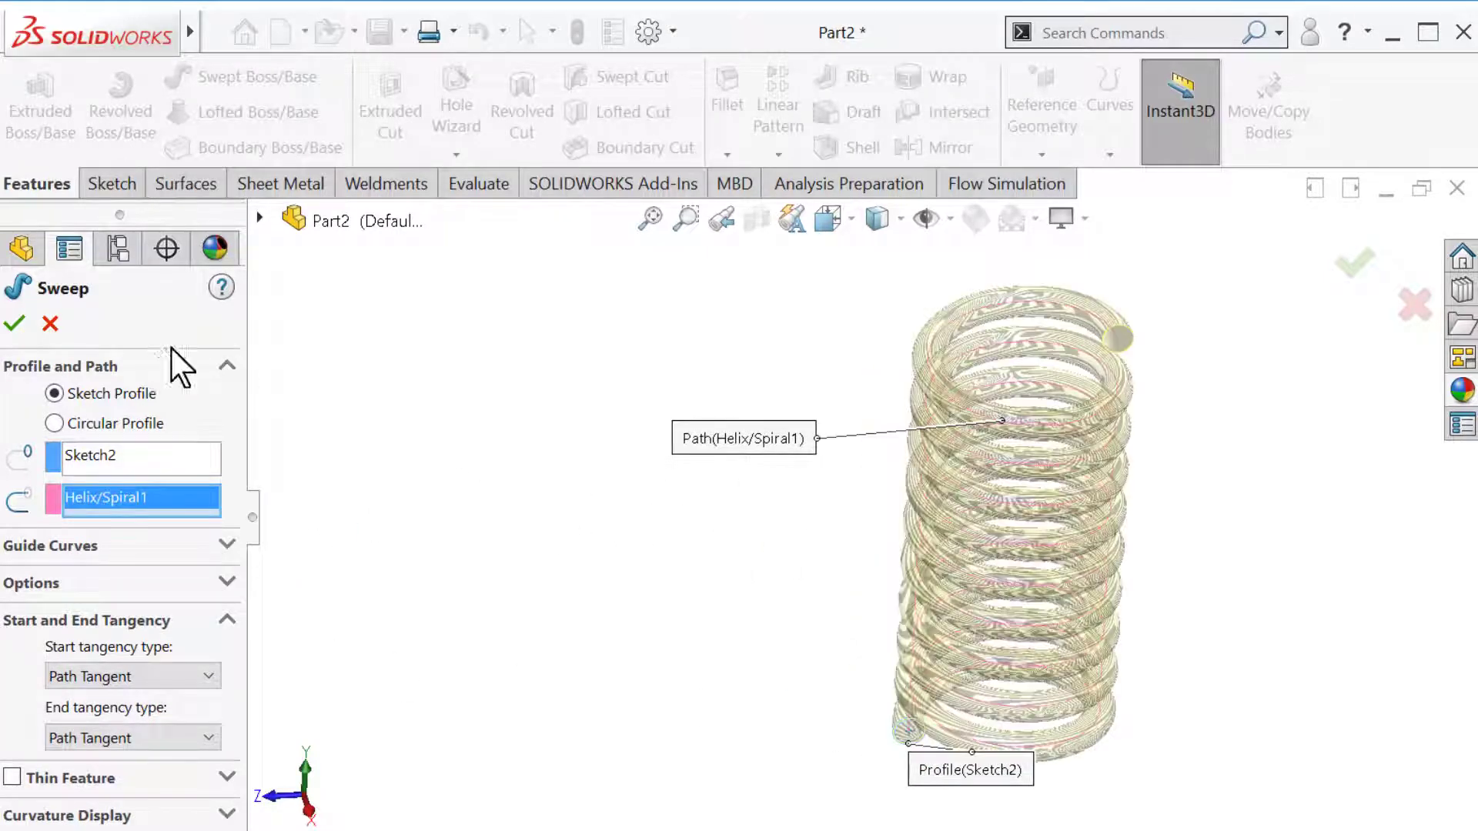
{"action": "left_click", "coordinate": [14, 325]}
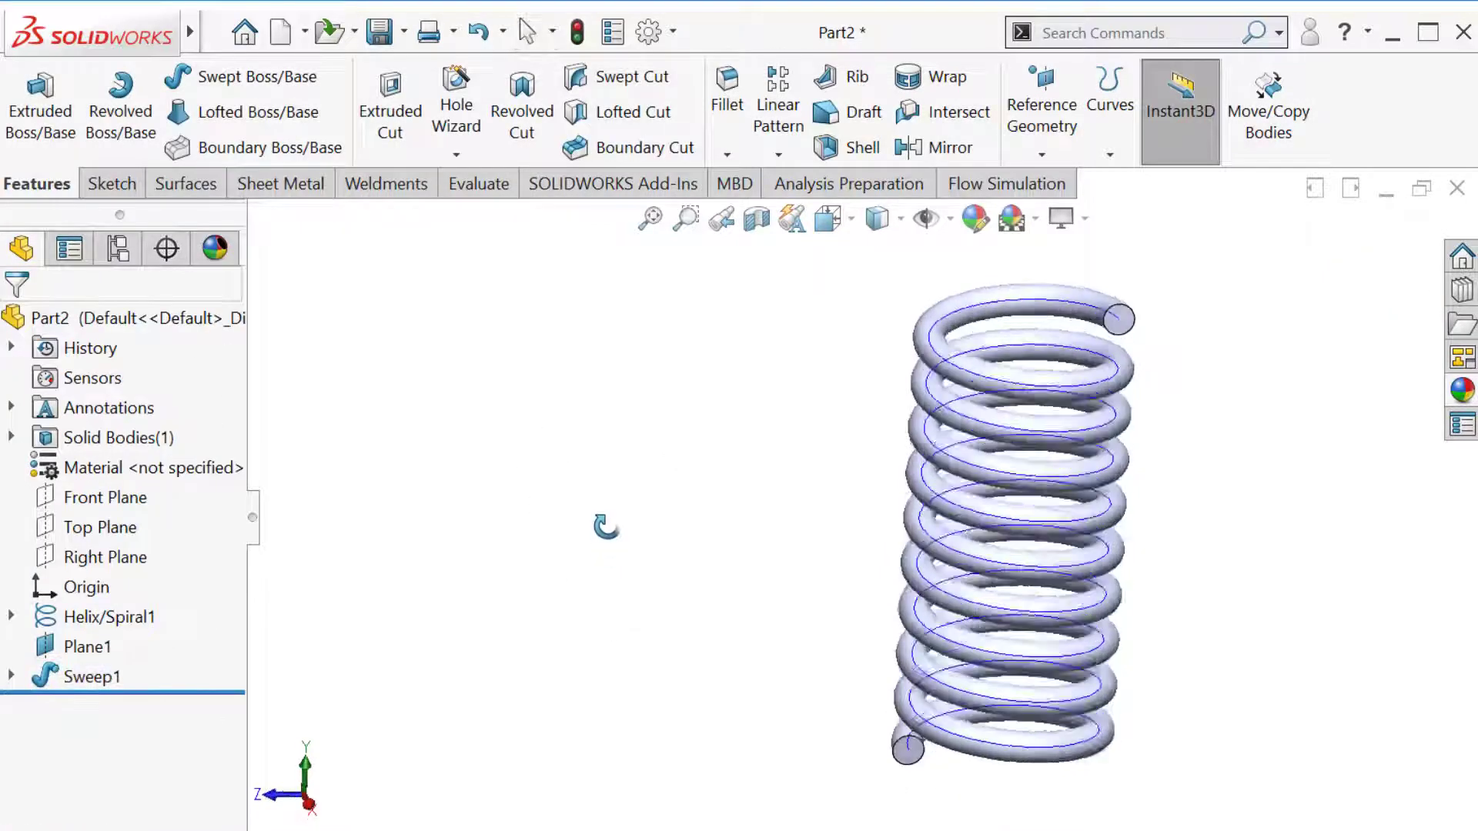
Step: Start a sketch on the coil's lower end face and convert that face's circular edge into a sketch entity
{"action": "middle_click_drag", "start_coordinate": [605, 527], "coordinate": [662, 573]}
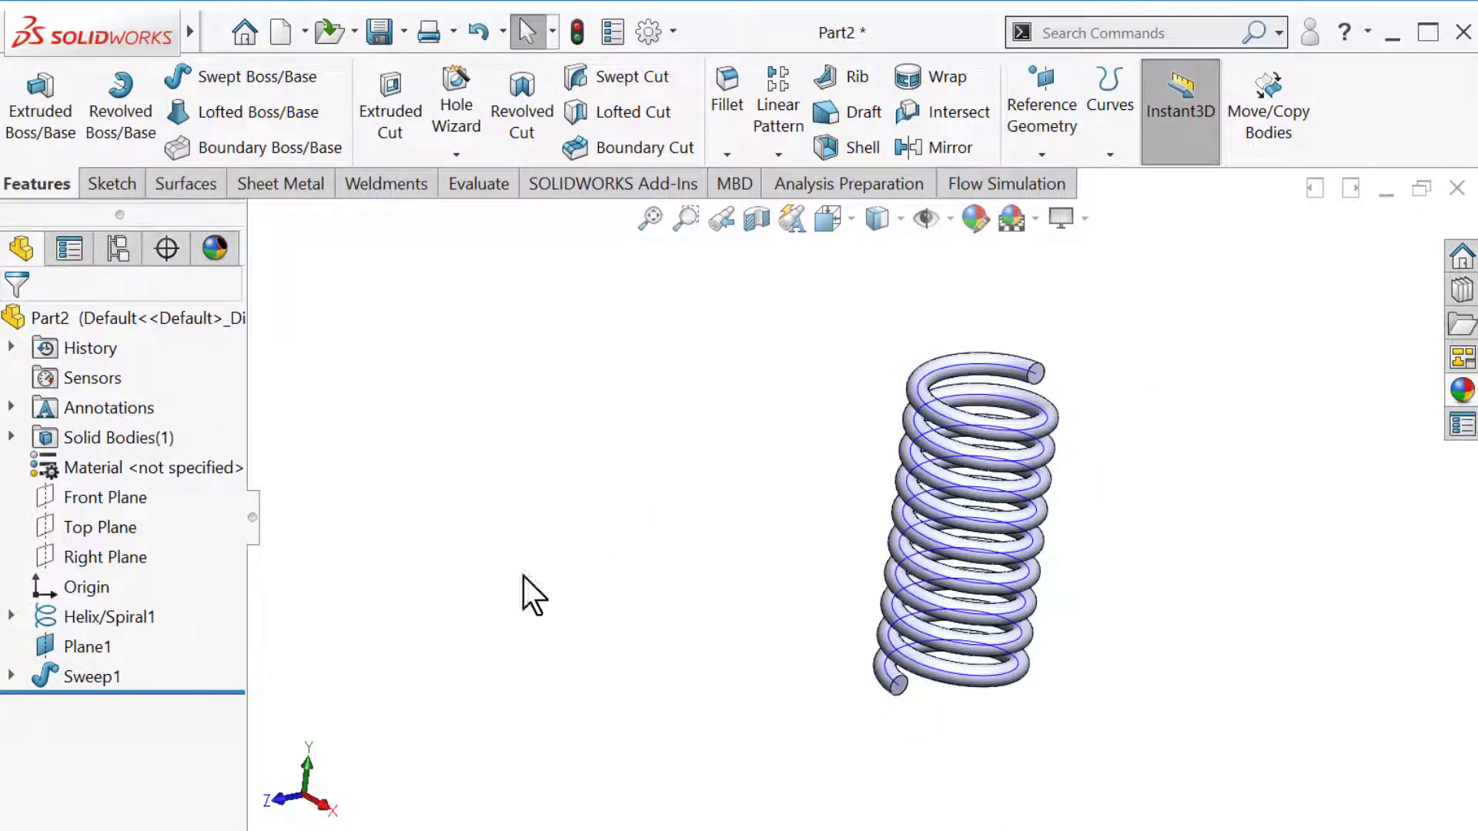
{"action": "scroll", "coordinate": [739, 703], "scroll_direction": "down", "scroll_amount": 4}
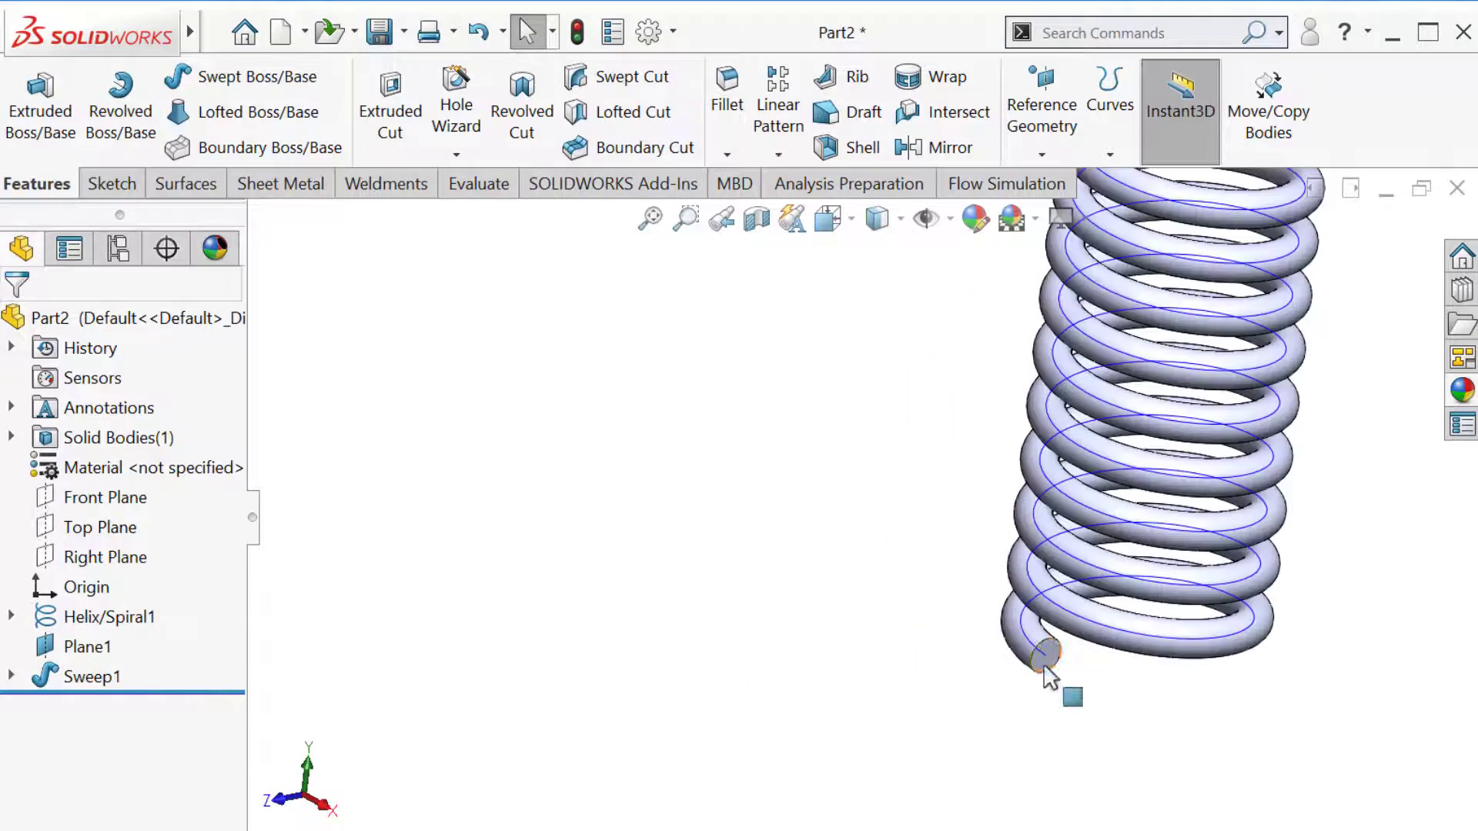
{"action": "left_click", "coordinate": [1046, 660]}
{"action": "left_click", "coordinate": [1141, 604]}
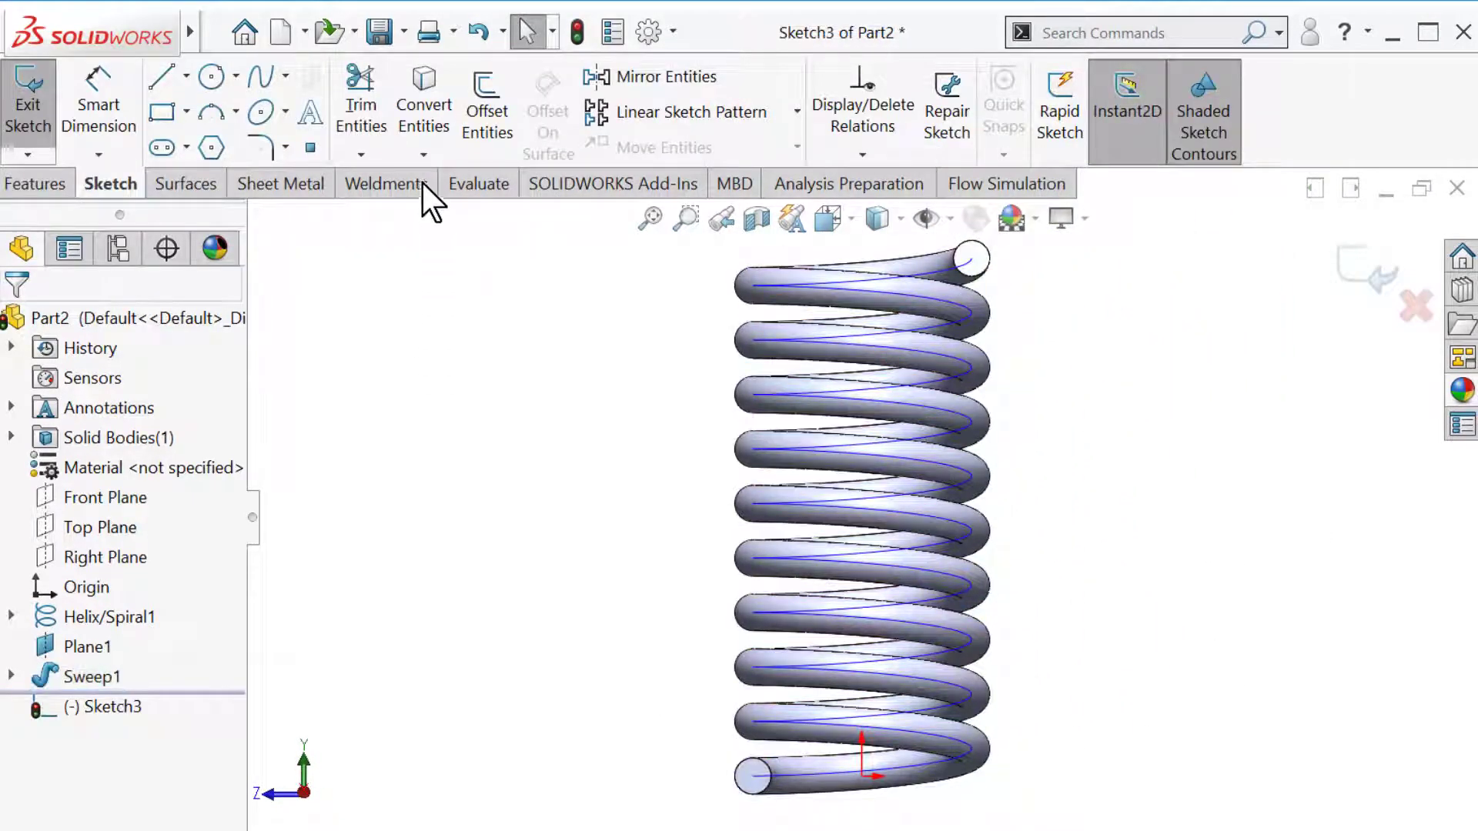
{"action": "left_click", "coordinate": [424, 104]}
{"action": "scroll", "coordinate": [712, 739], "scroll_direction": "down", "scroll_amount": 2}
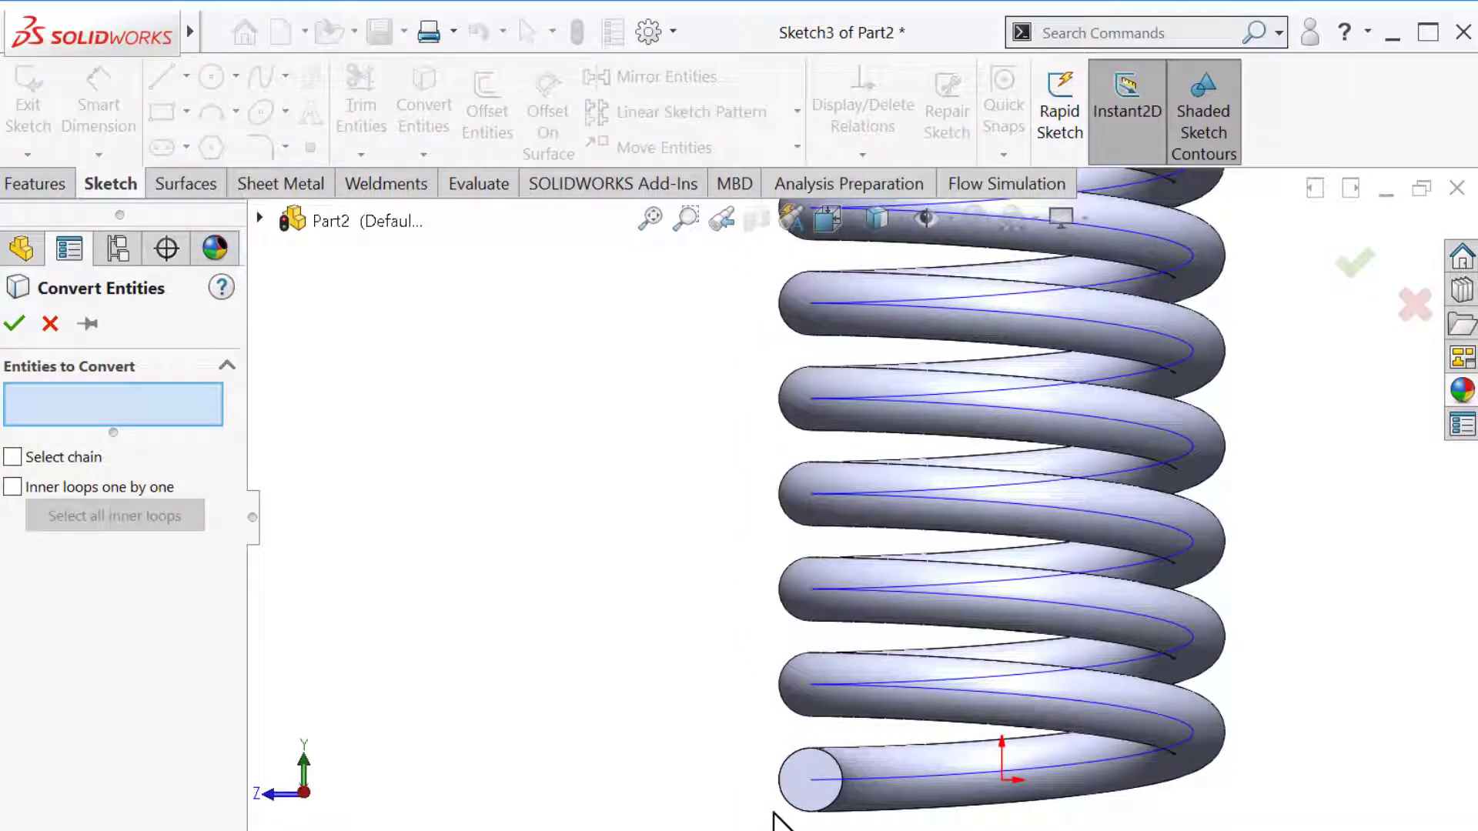
{"action": "left_click", "coordinate": [787, 805]}
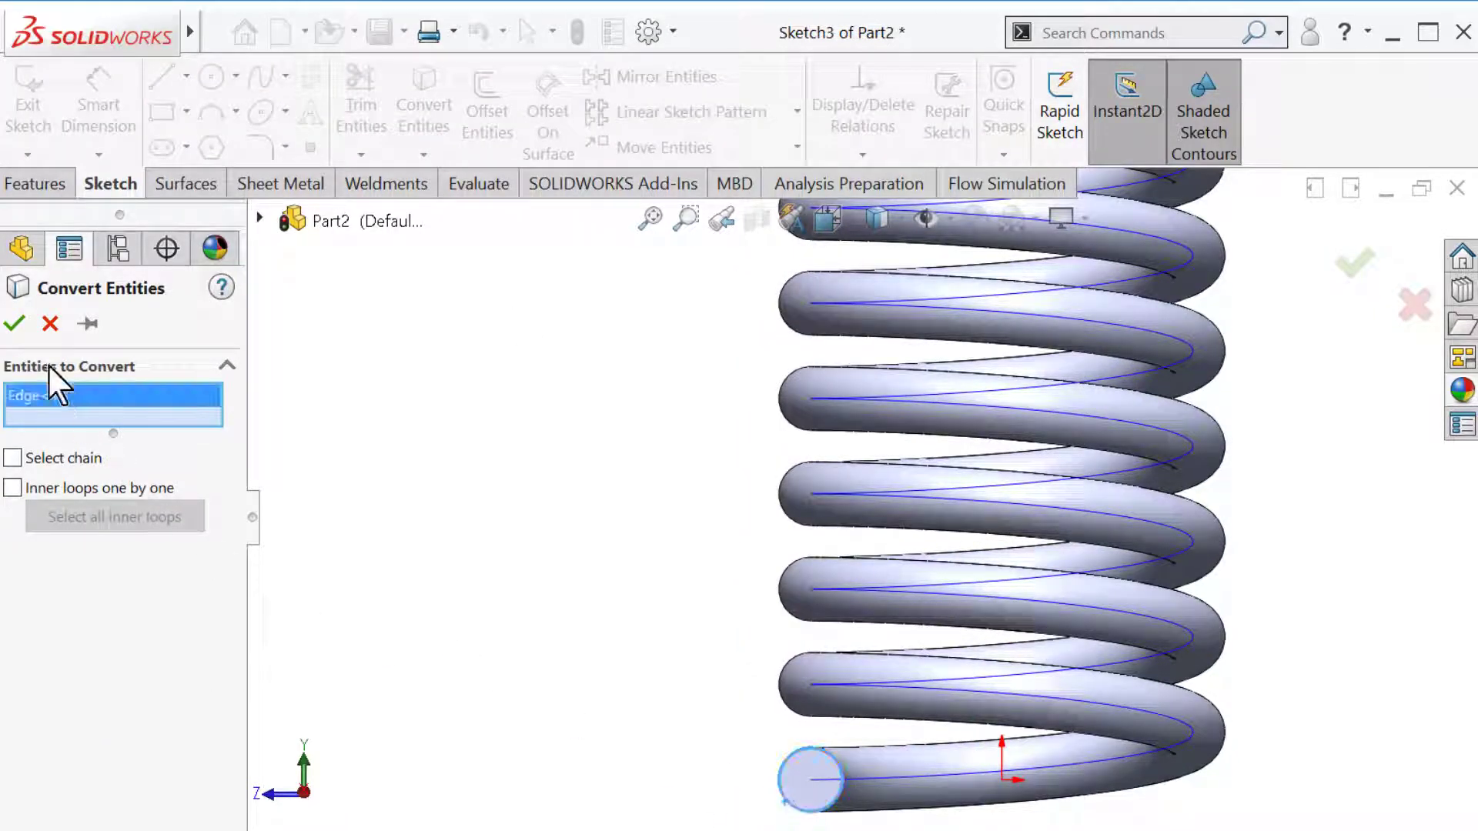
{"action": "left_click", "coordinate": [15, 324]}
{"action": "key", "text": "f"}
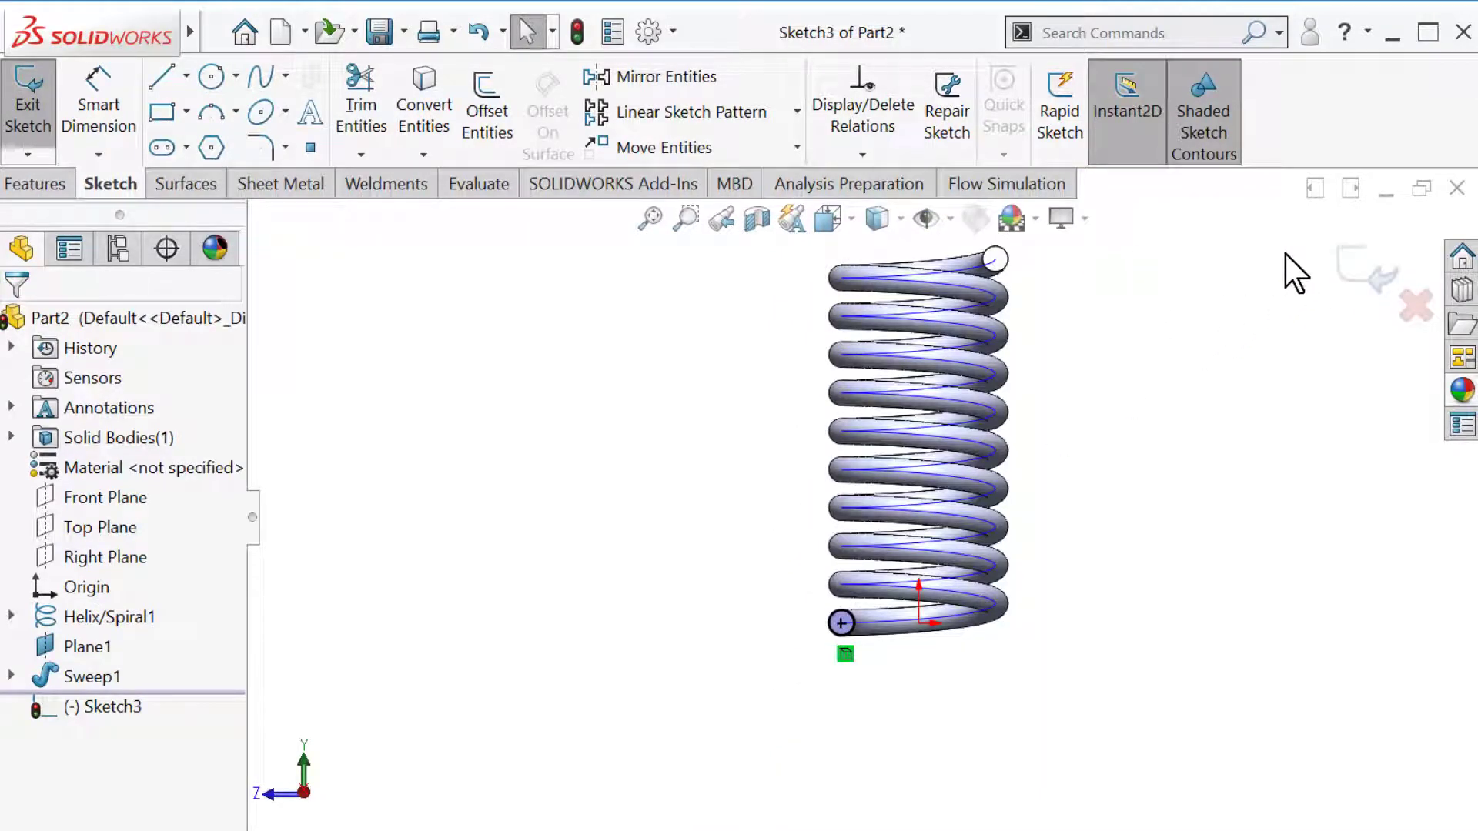
Step: Convert the edge of the coil's upper end face into the same sketch and exit the sketch
{"action": "left_click", "coordinate": [431, 102]}
{"action": "scroll", "coordinate": [1024, 292], "scroll_direction": "down", "scroll_amount": 3}
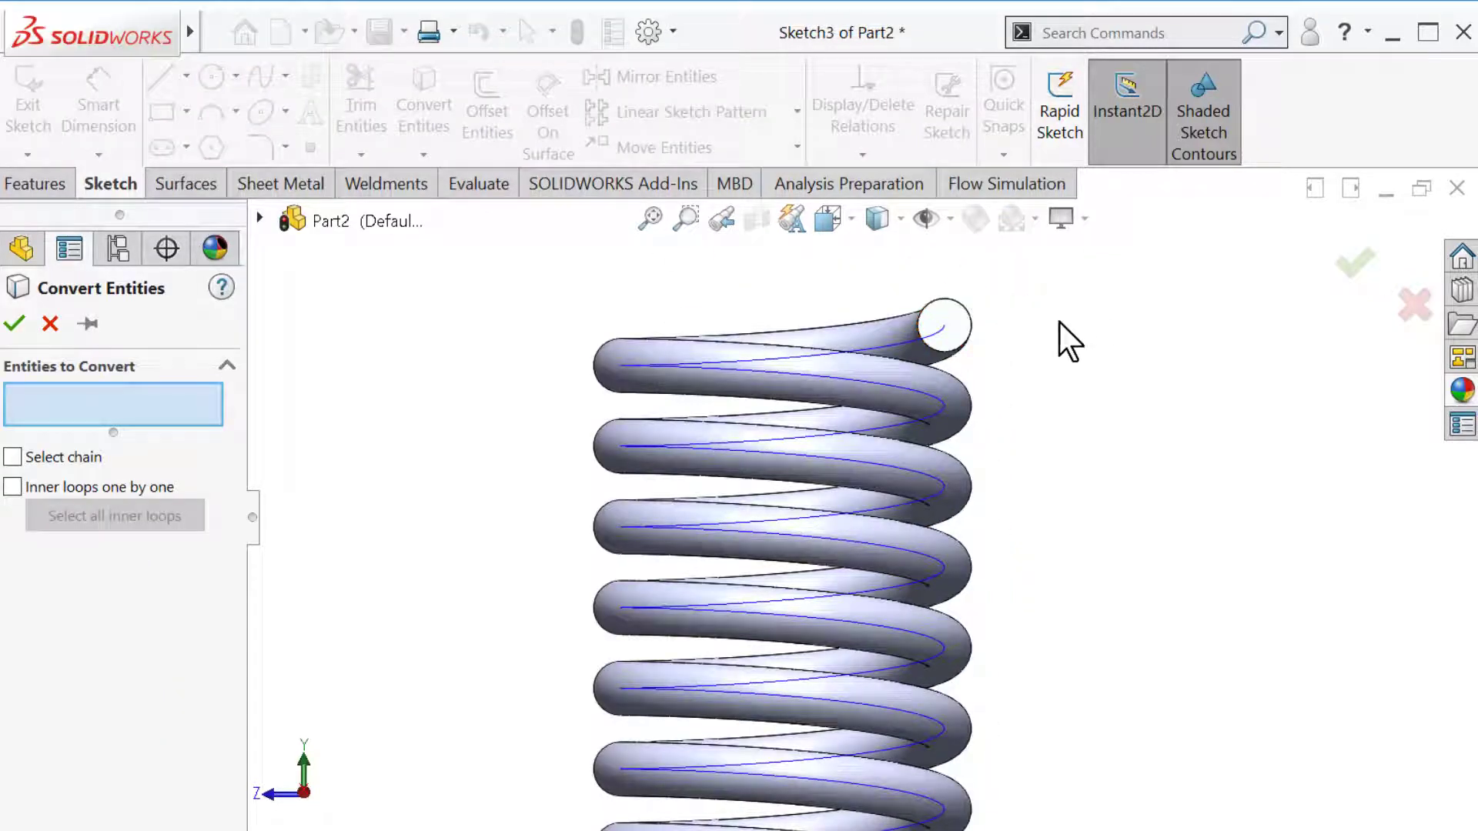
{"action": "left_click", "coordinate": [968, 339]}
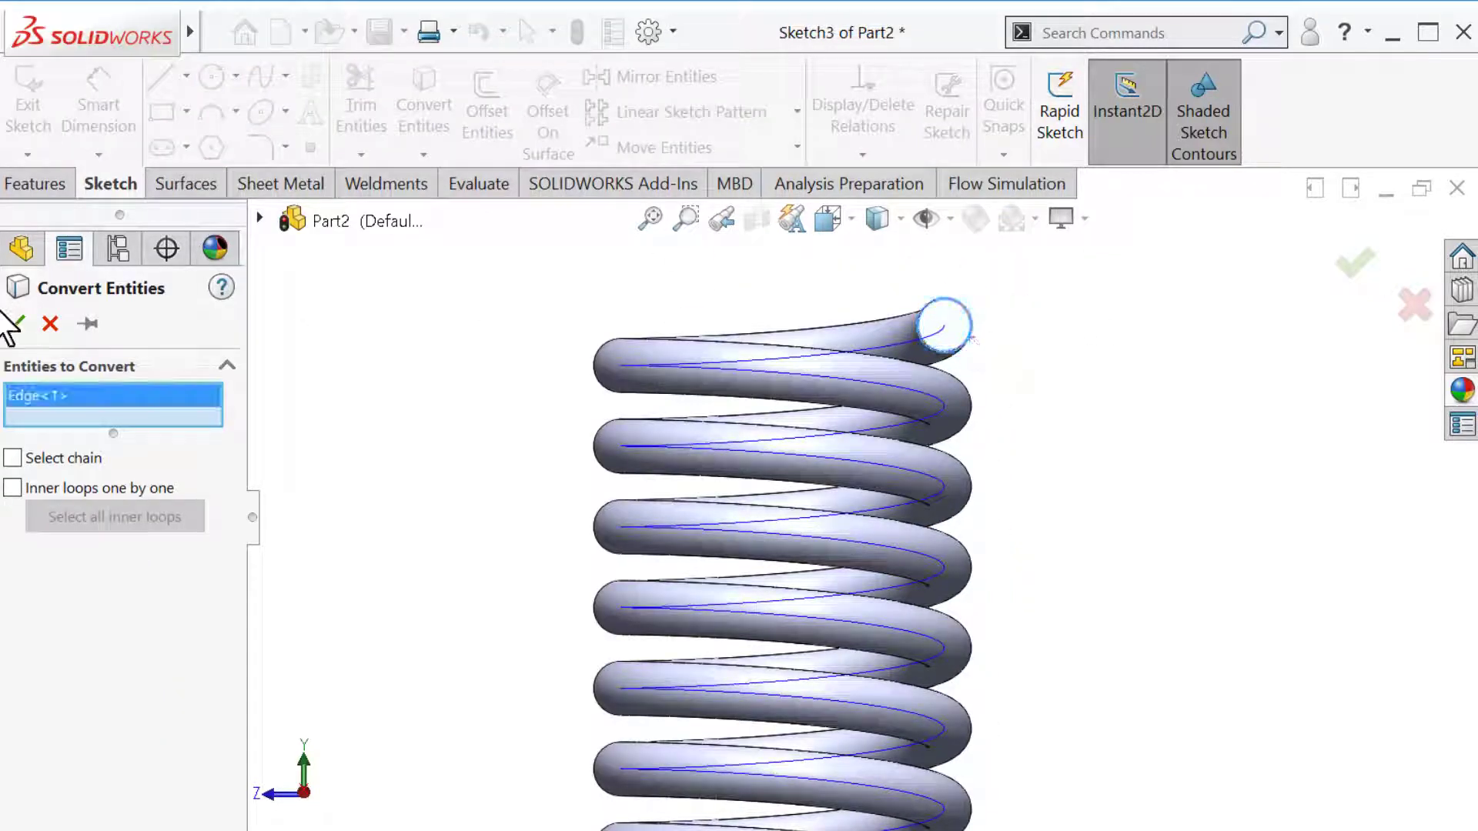
{"action": "left_click", "coordinate": [17, 327]}
{"action": "left_click", "coordinate": [1364, 270]}
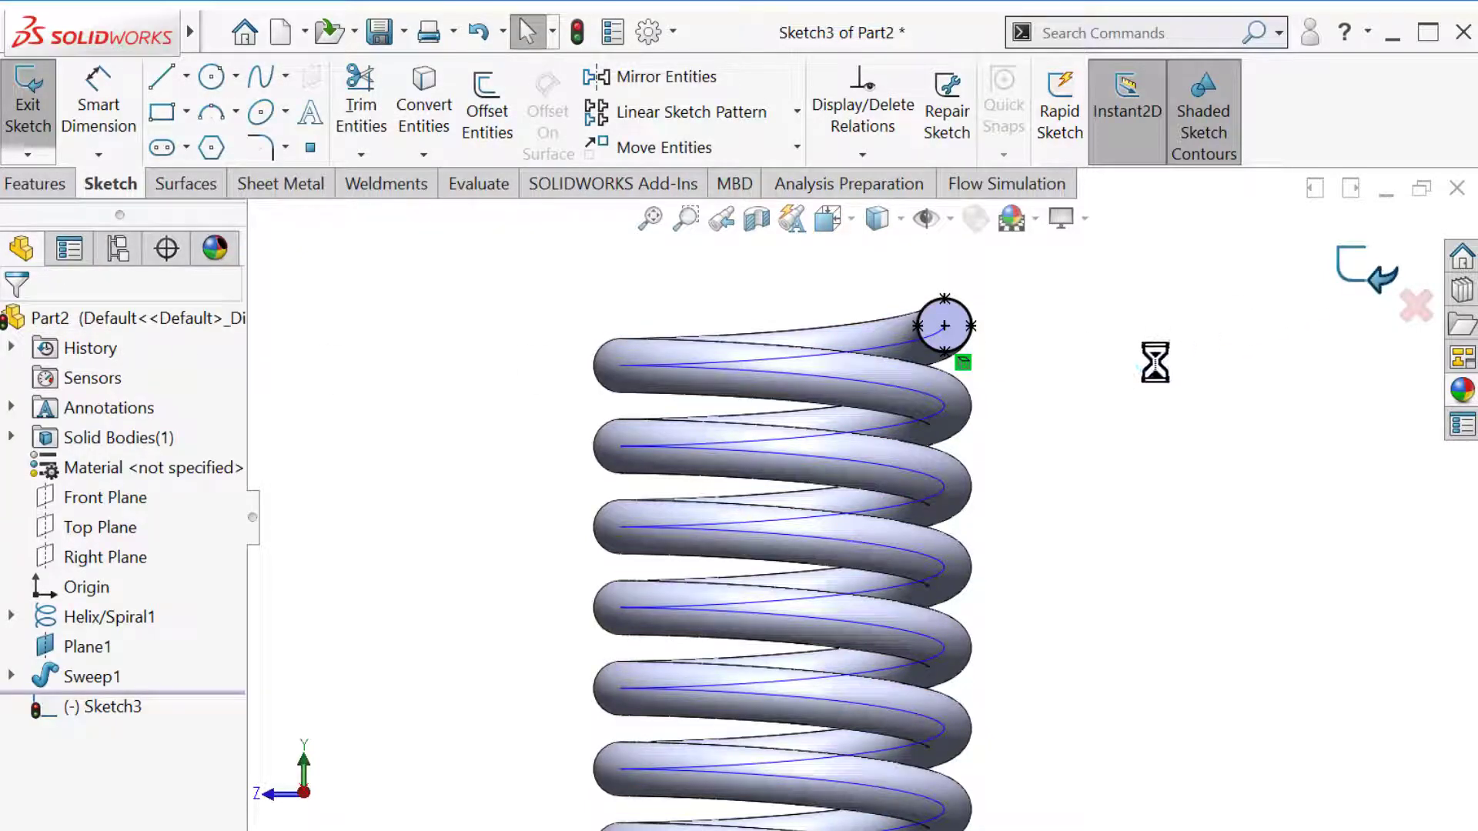
{"action": "scroll", "coordinate": [1063, 407], "scroll_direction": "up", "scroll_amount": 5}
{"action": "middle_click_drag", "start_coordinate": [1032, 423], "coordinate": [1142, 573]}
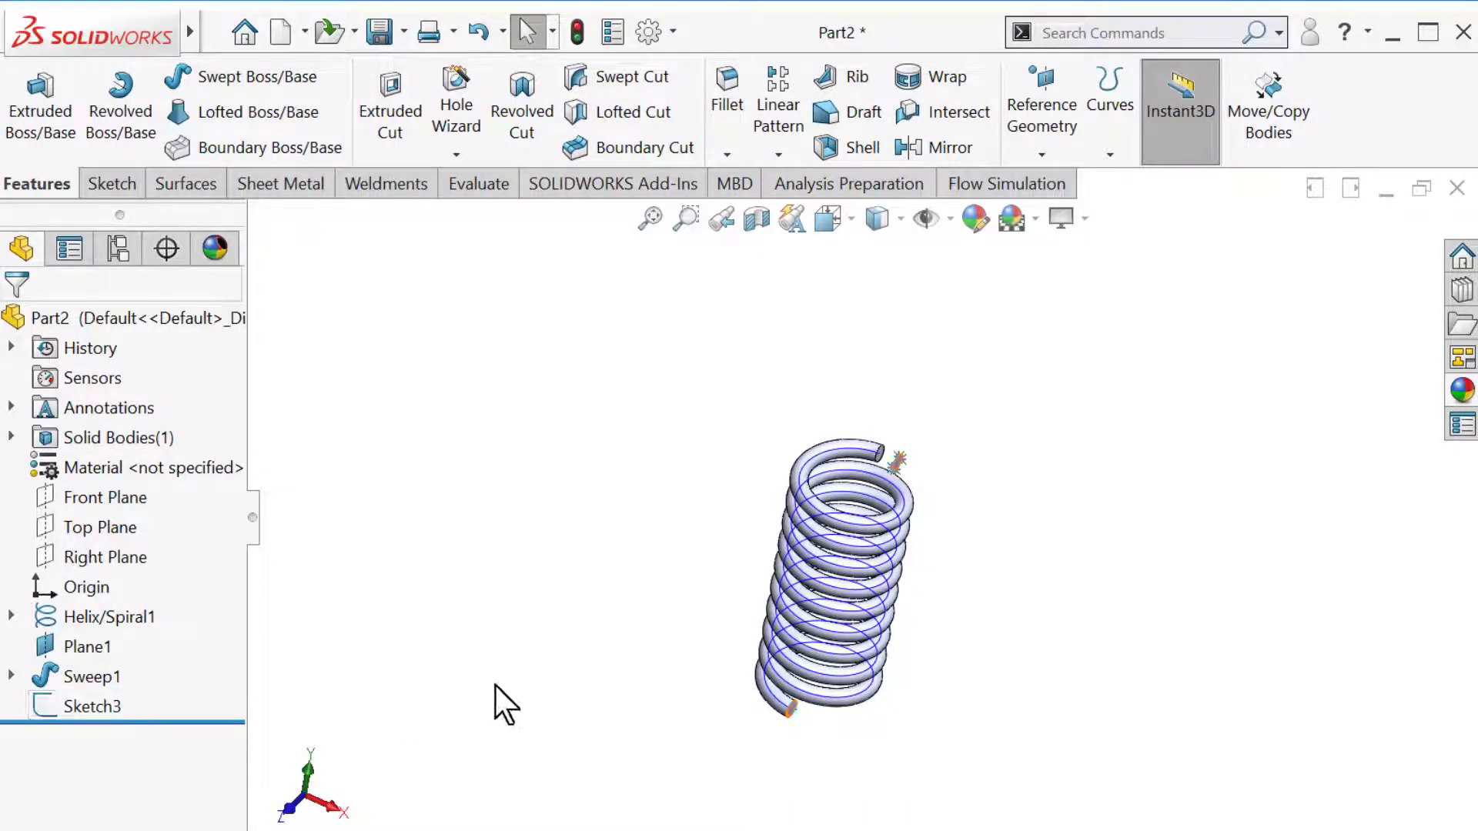
Step: Reopen Sketch3, delete the converted outline at the coil's upper end, and exit the sketch
{"action": "left_click", "coordinate": [85, 707]}
{"action": "left_click", "coordinate": [87, 633]}
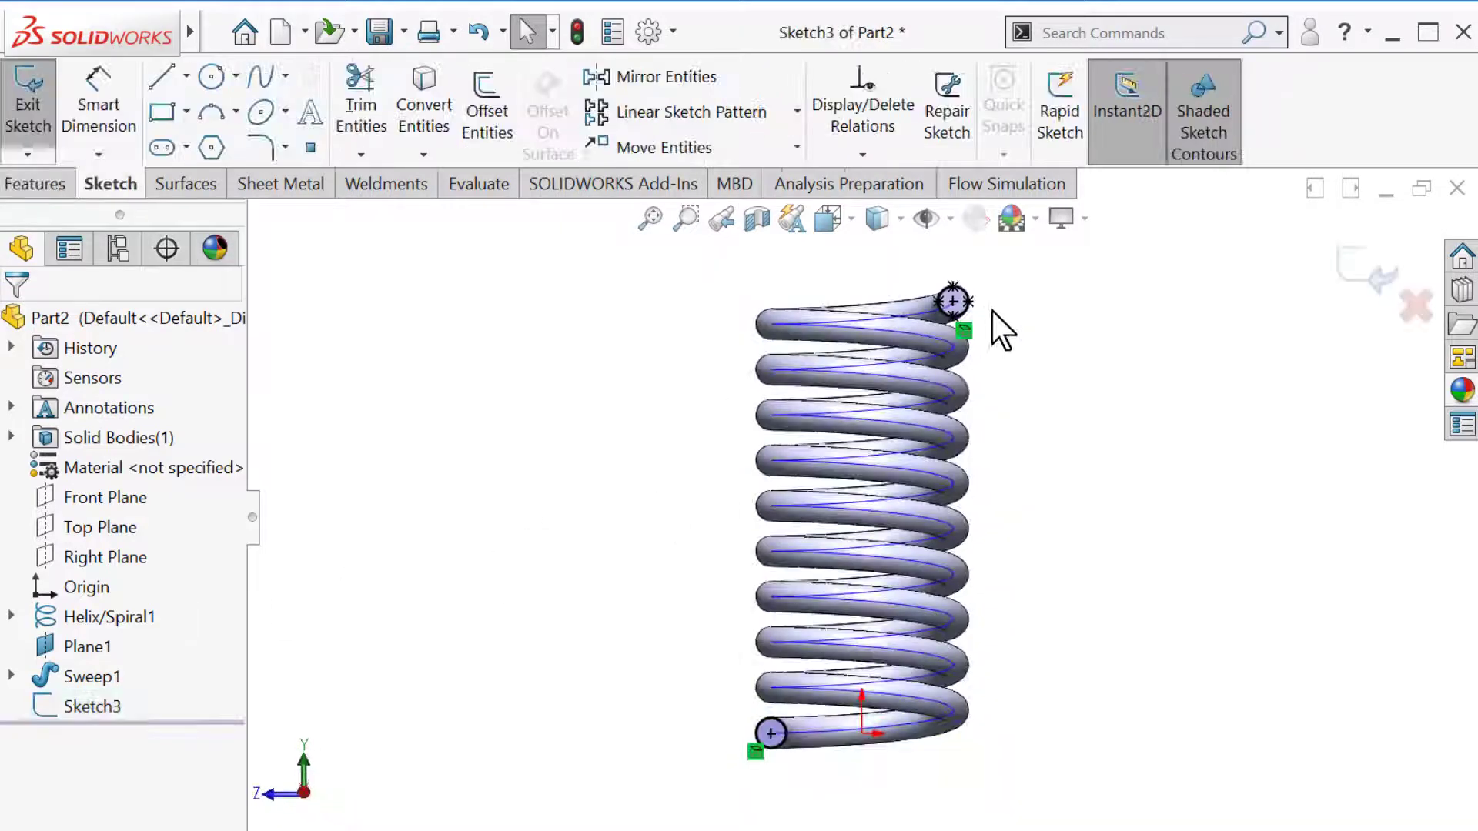
{"action": "mouse_move", "coordinate": [1040, 271]}
{"action": "left_mouse_down"}
{"action": "mouse_move", "coordinate": [875, 382]}
{"action": "mouse_move", "coordinate": [865, 374]}
{"action": "left_mouse_up"}
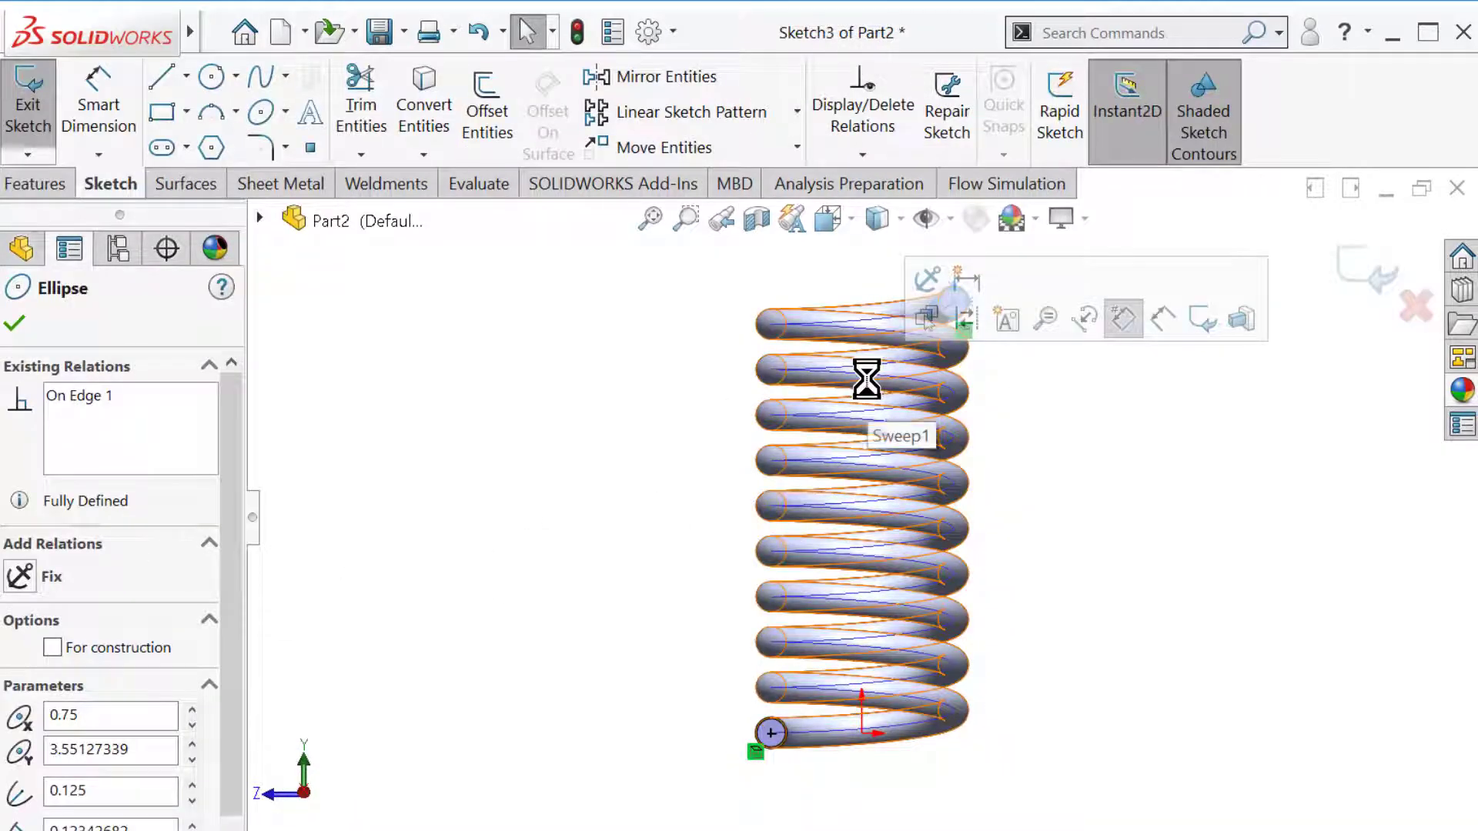
{"action": "key", "text": "Escape"}
{"action": "left_click", "coordinate": [1378, 279]}
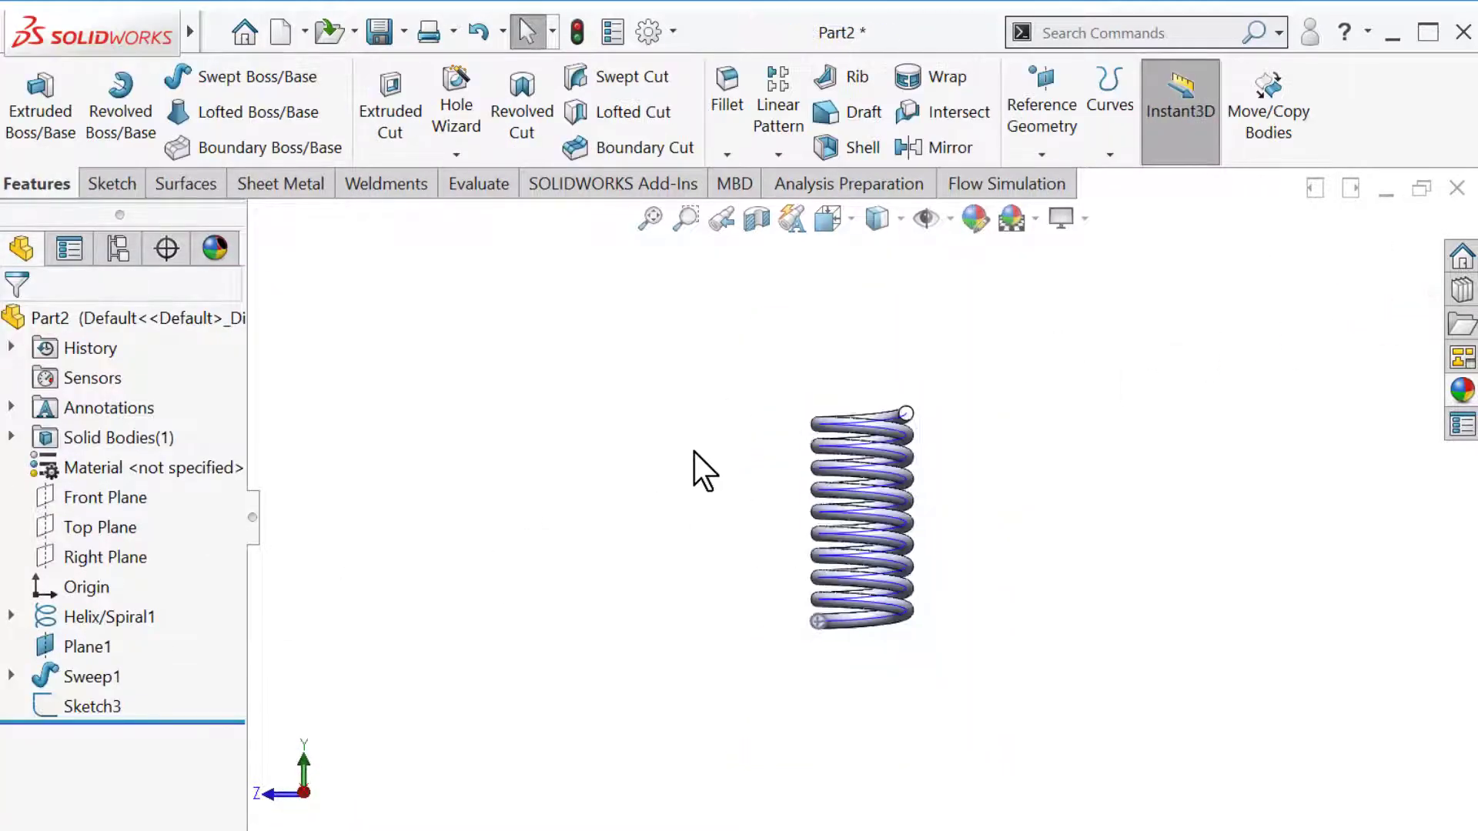
Step: Extrude the lower end circle of Sketch3 as a blind boss 1.75 in long, merged with the coil
{"action": "mouse_move", "coordinate": [703, 472]}
{"action": "middle_mouse_down"}
{"action": "mouse_move", "coordinate": [729, 548]}
{"action": "mouse_move", "coordinate": [885, 567]}
{"action": "middle_mouse_up"}
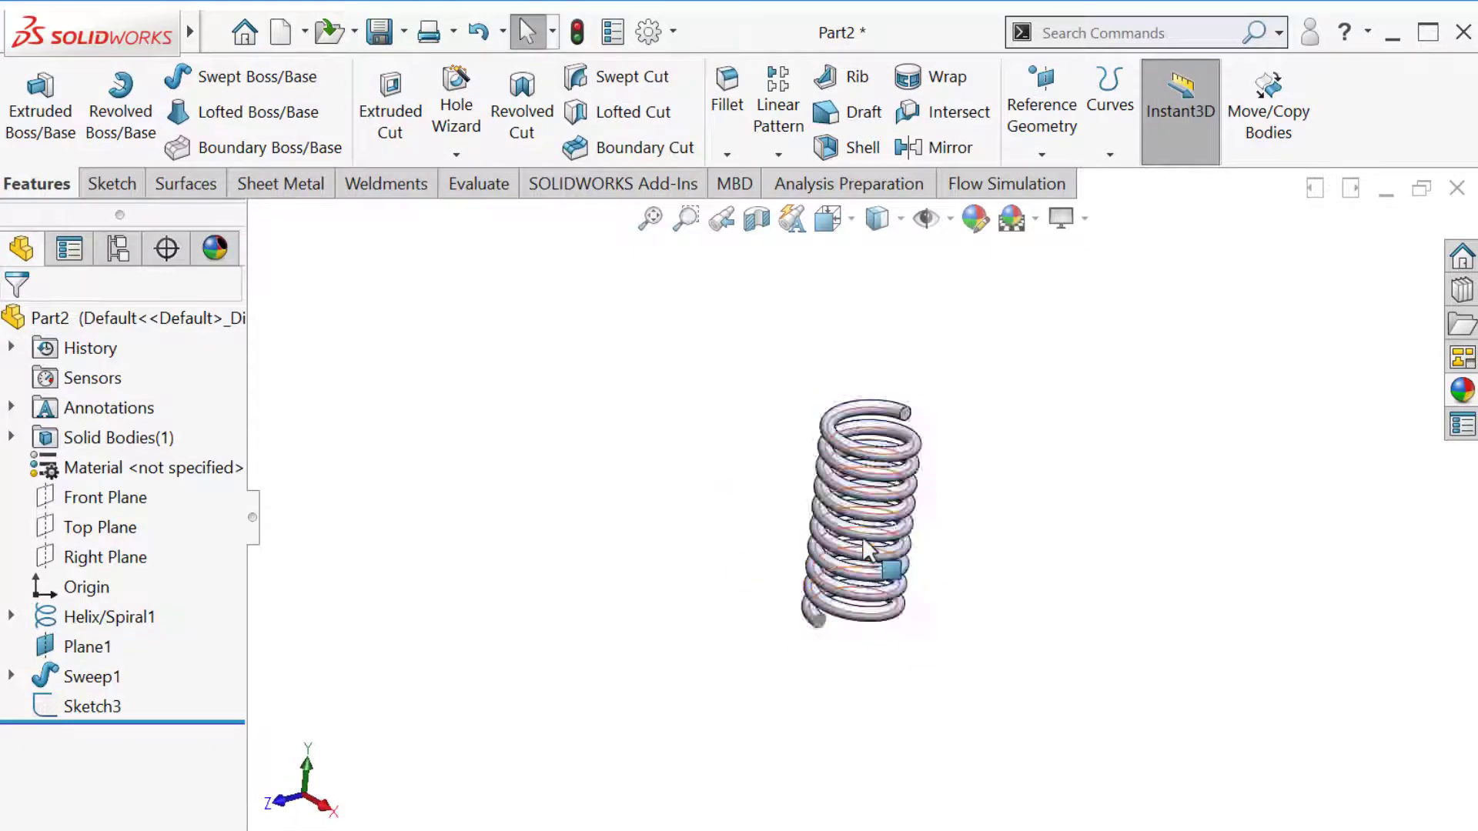
{"action": "left_click", "coordinate": [77, 707]}
{"action": "left_click", "coordinate": [40, 108]}
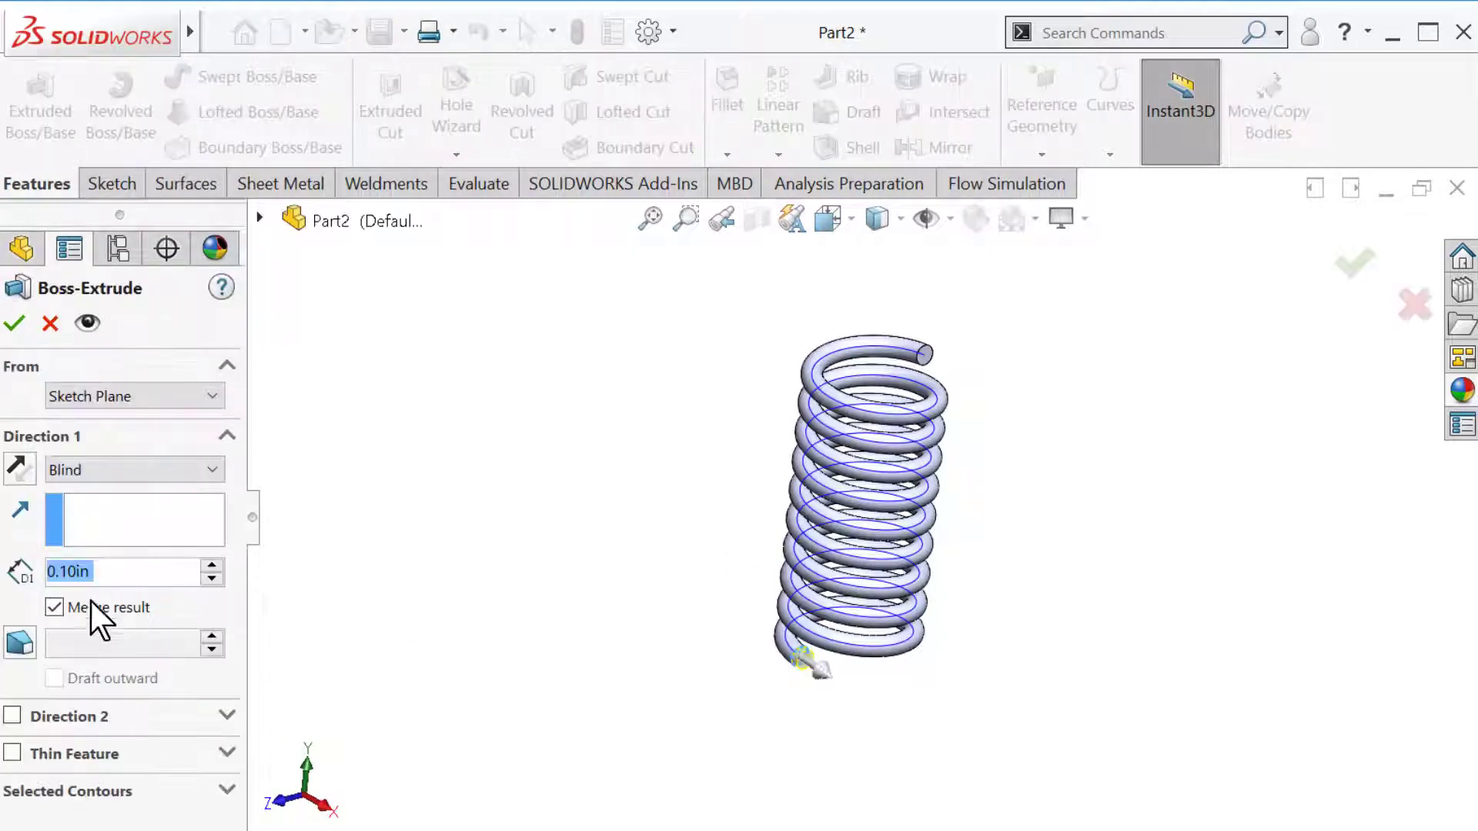
{"action": "type", "text": "1.7"}
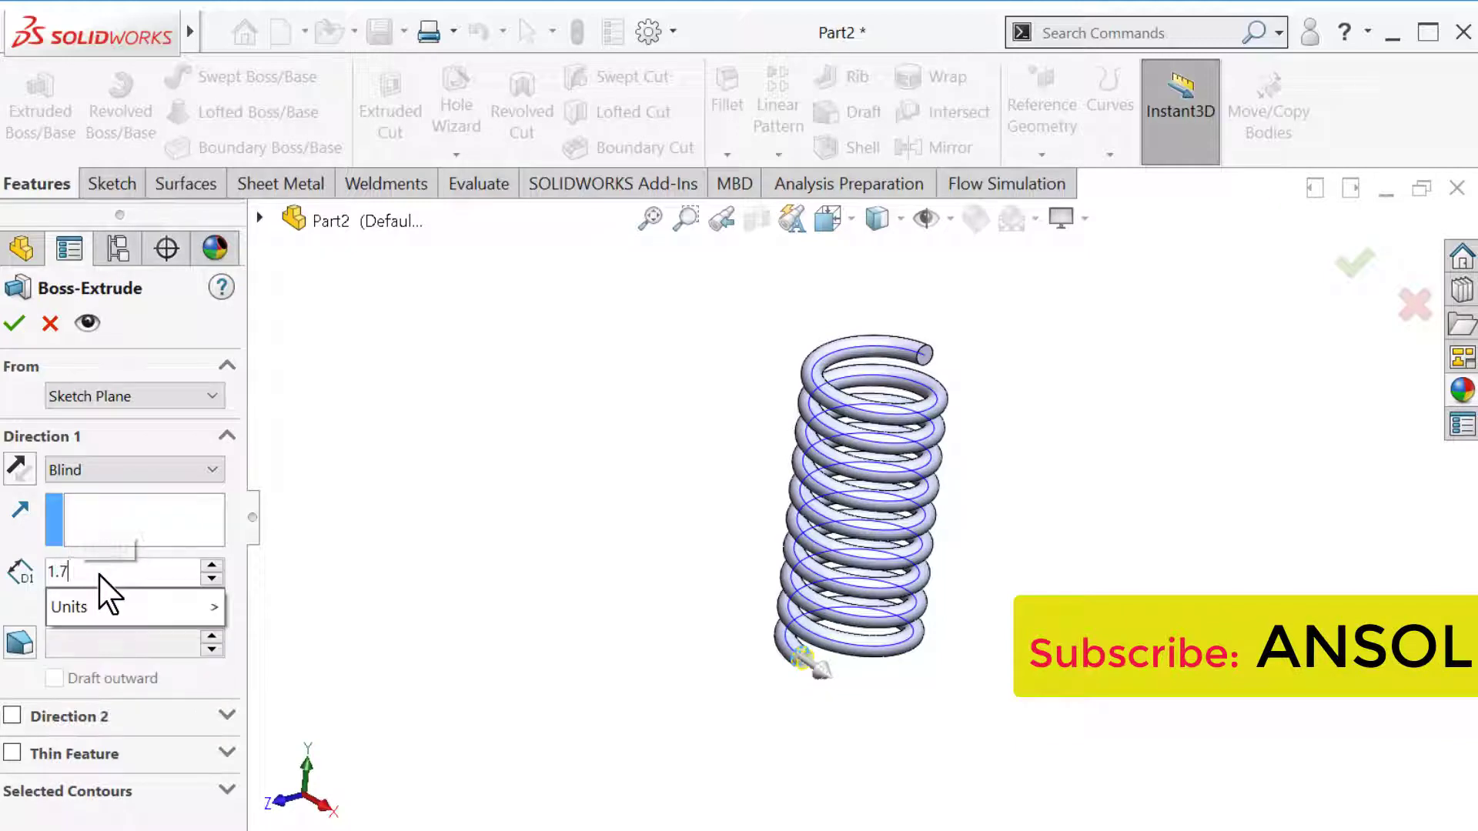
{"action": "type", "text": "5"}
{"action": "key", "text": "Return"}
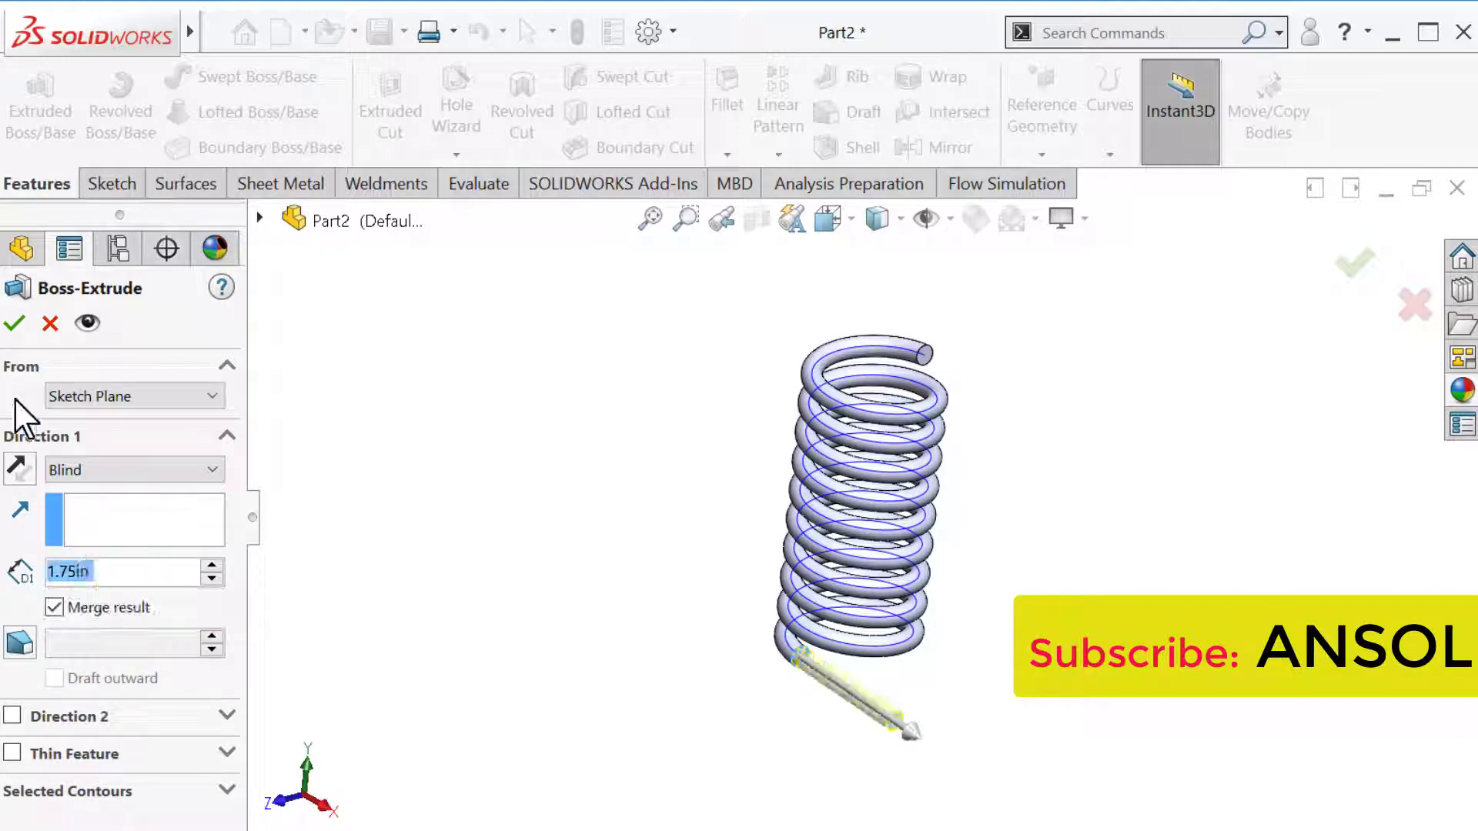
{"action": "left_click", "coordinate": [16, 323]}
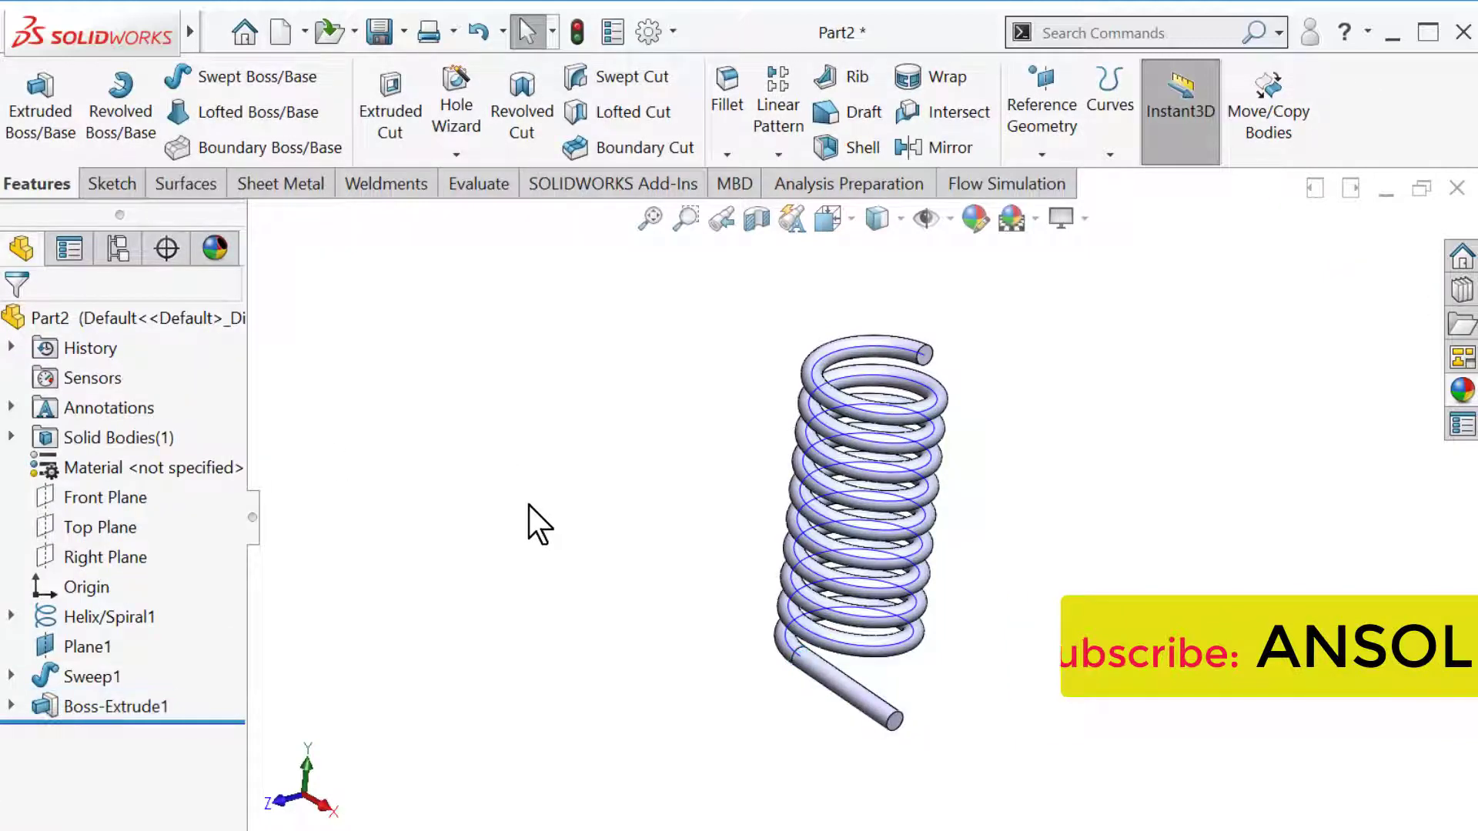
Step: Sketch on the coil's upper end face, convert its circular edge into a sketch entity, and exit the sketch
{"action": "scroll", "coordinate": [803, 504], "scroll_direction": "up", "scroll_amount": 2}
{"action": "scroll", "coordinate": [893, 447], "scroll_direction": "down", "scroll_amount": 2}
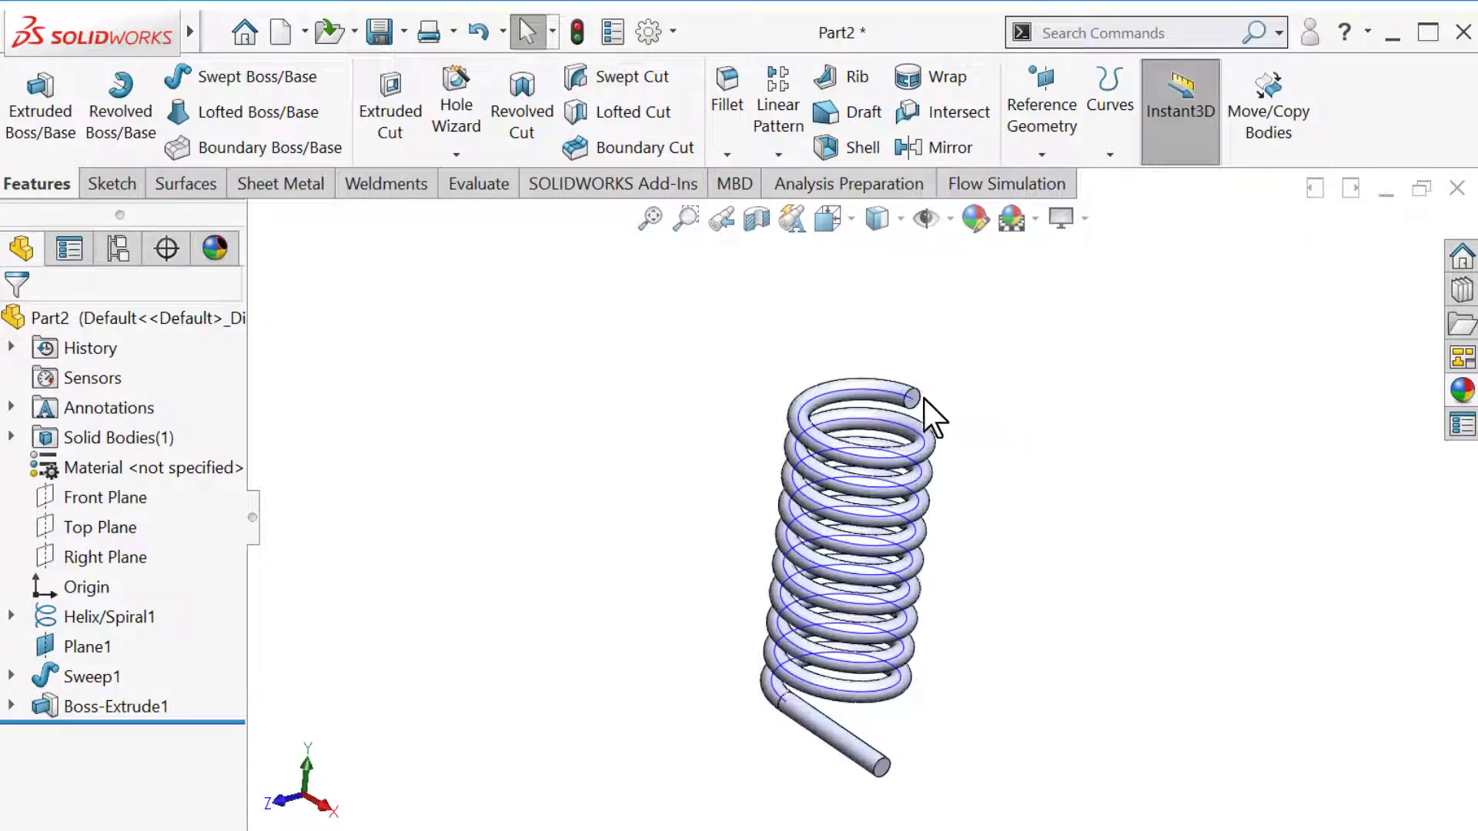
{"action": "scroll", "coordinate": [920, 408], "scroll_direction": "down", "scroll_amount": 3}
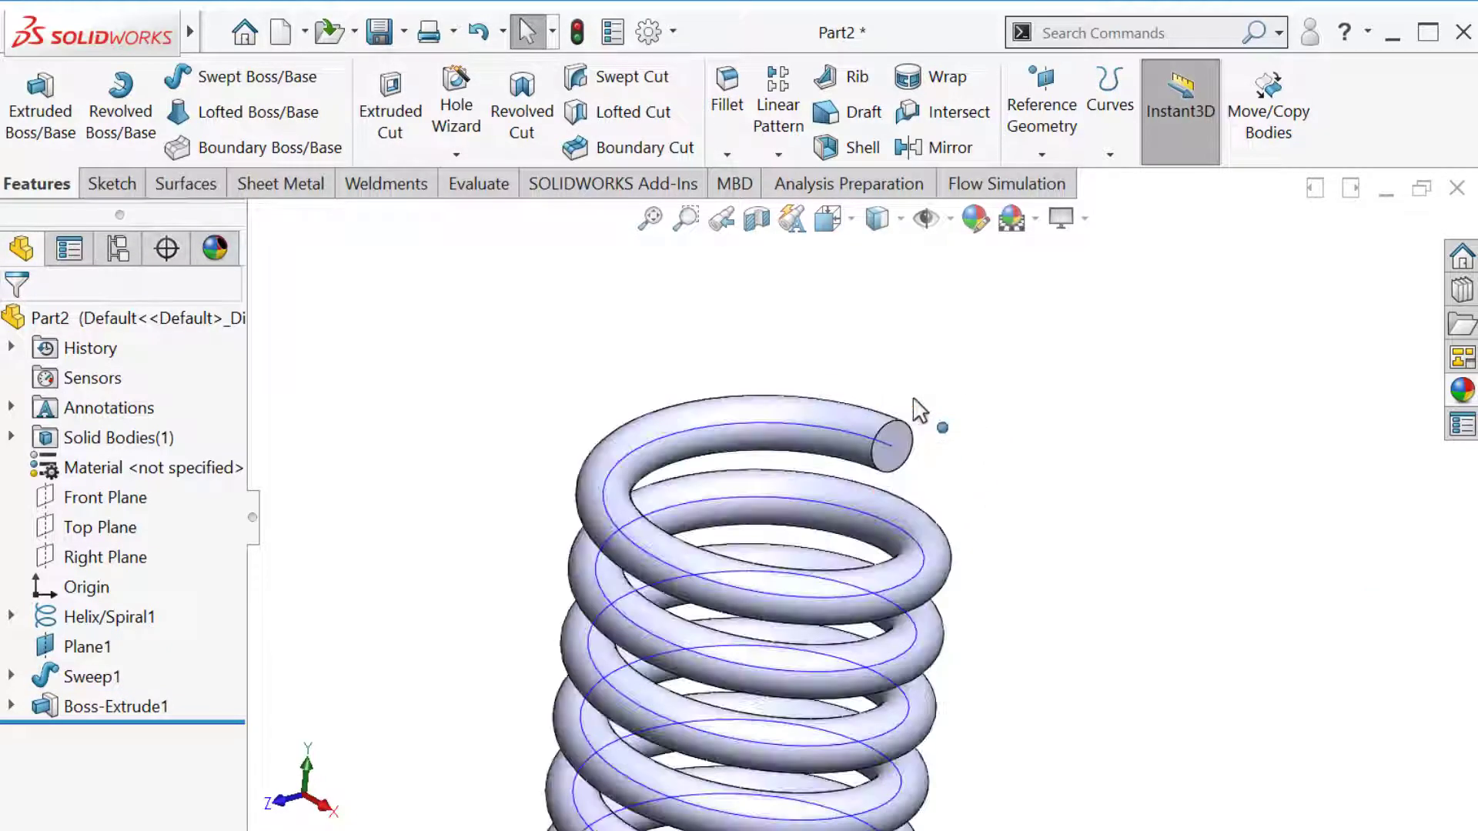
{"action": "left_click", "coordinate": [900, 450]}
{"action": "left_click", "coordinate": [994, 388]}
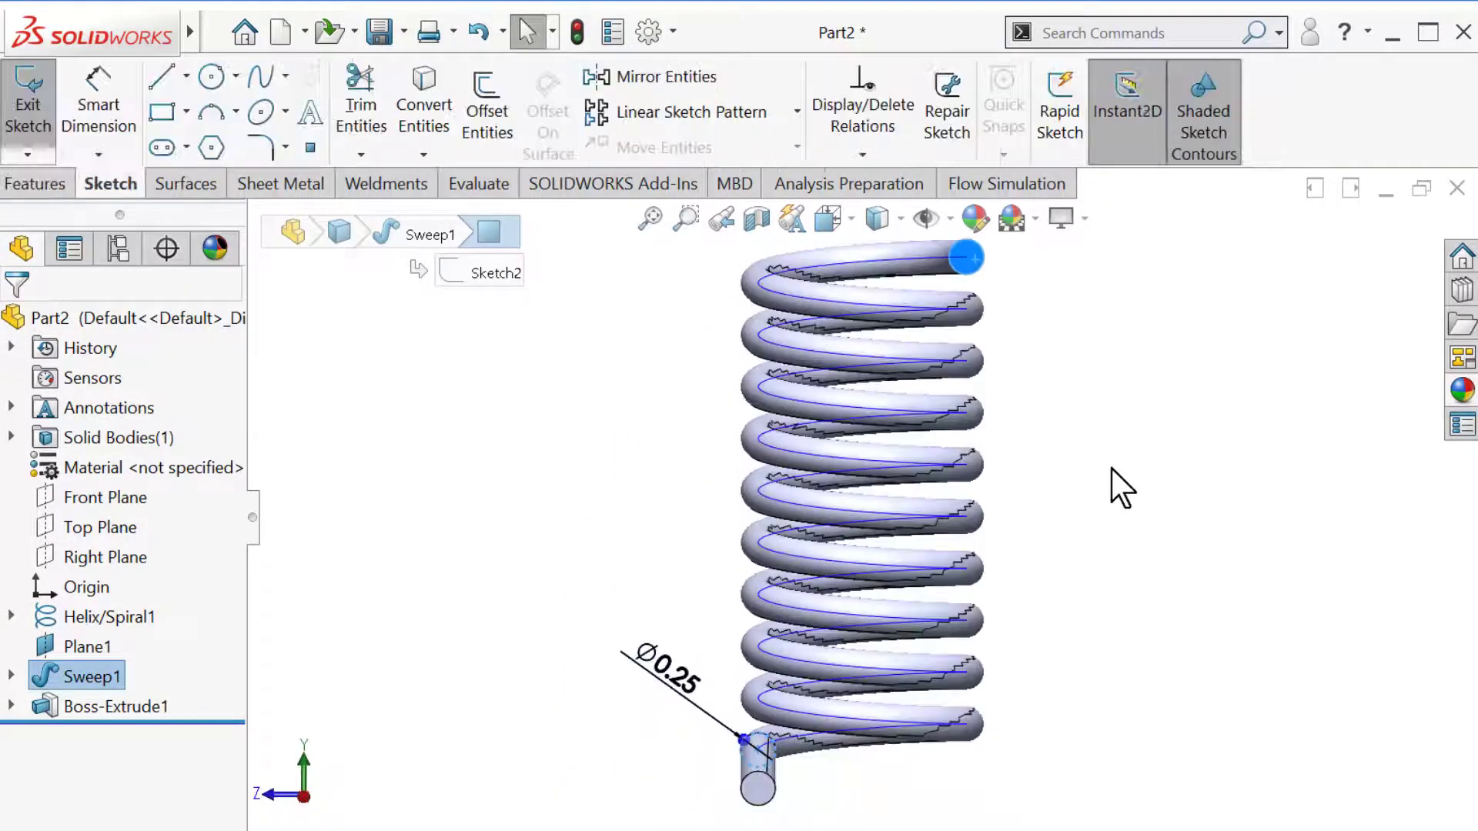
{"action": "left_click", "coordinate": [424, 111]}
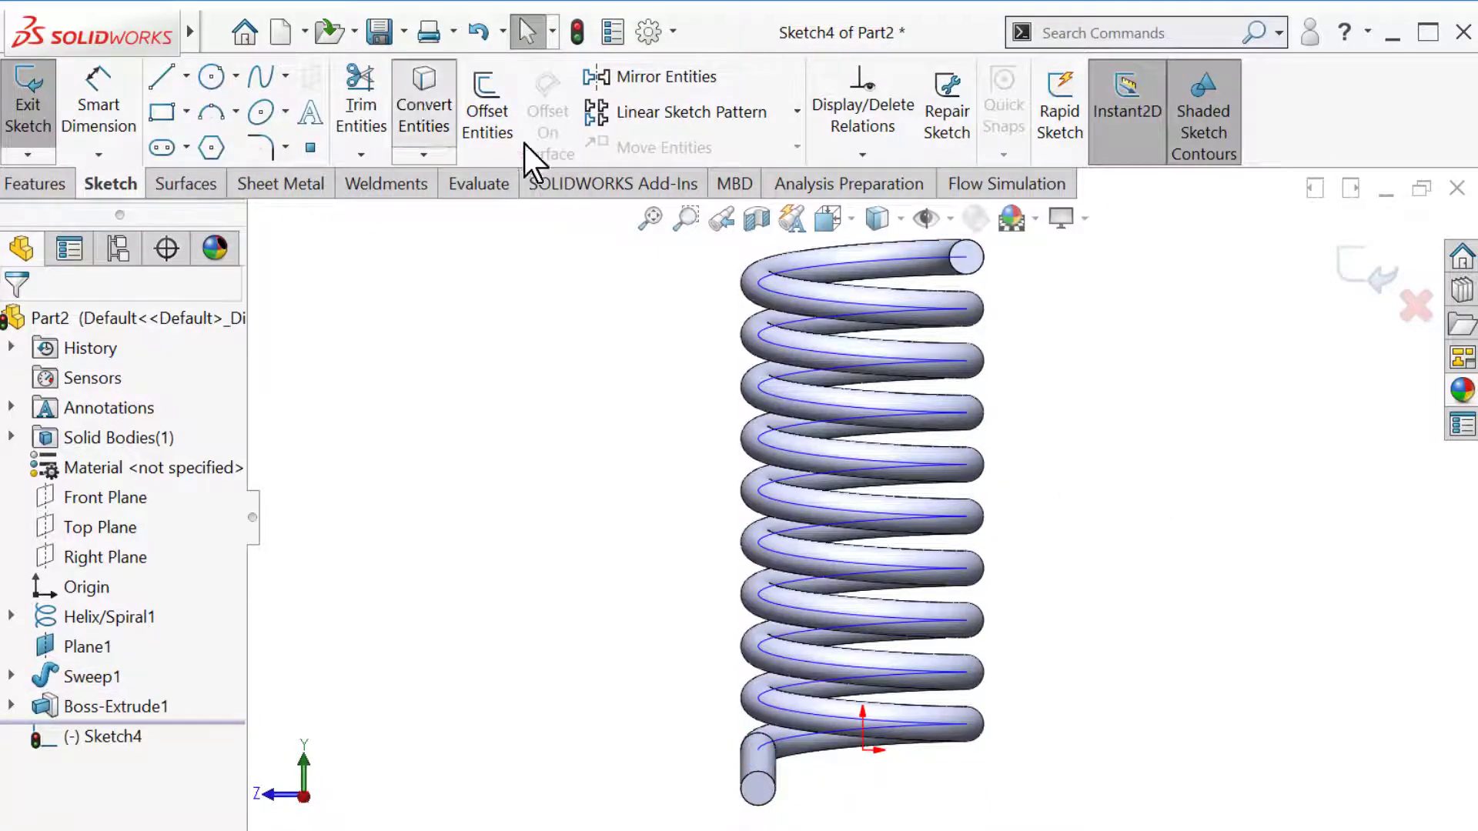
{"action": "scroll", "coordinate": [1027, 281], "scroll_direction": "down", "scroll_amount": 3}
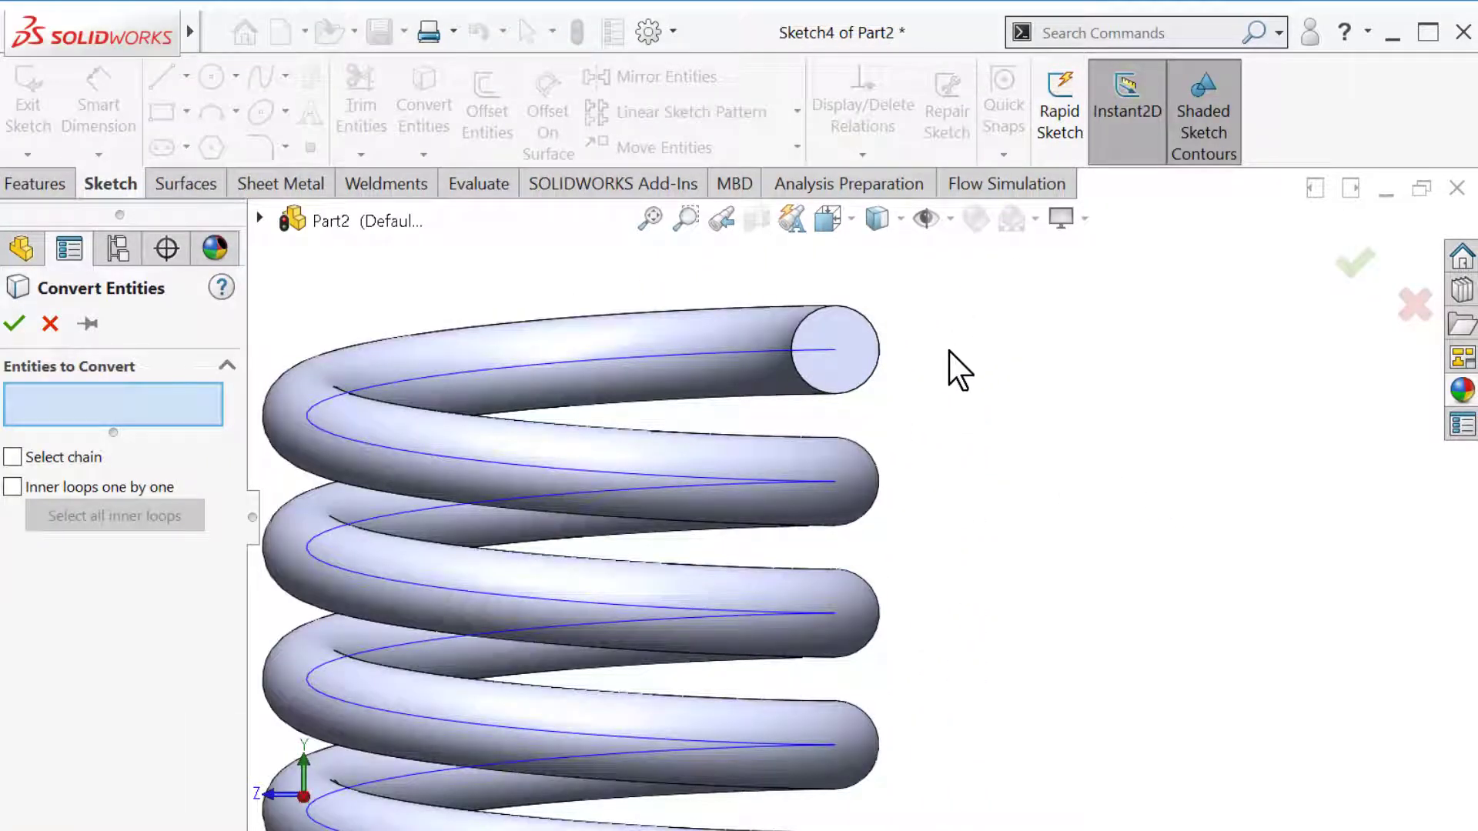
{"action": "left_click", "coordinate": [876, 381]}
{"action": "left_click", "coordinate": [14, 324]}
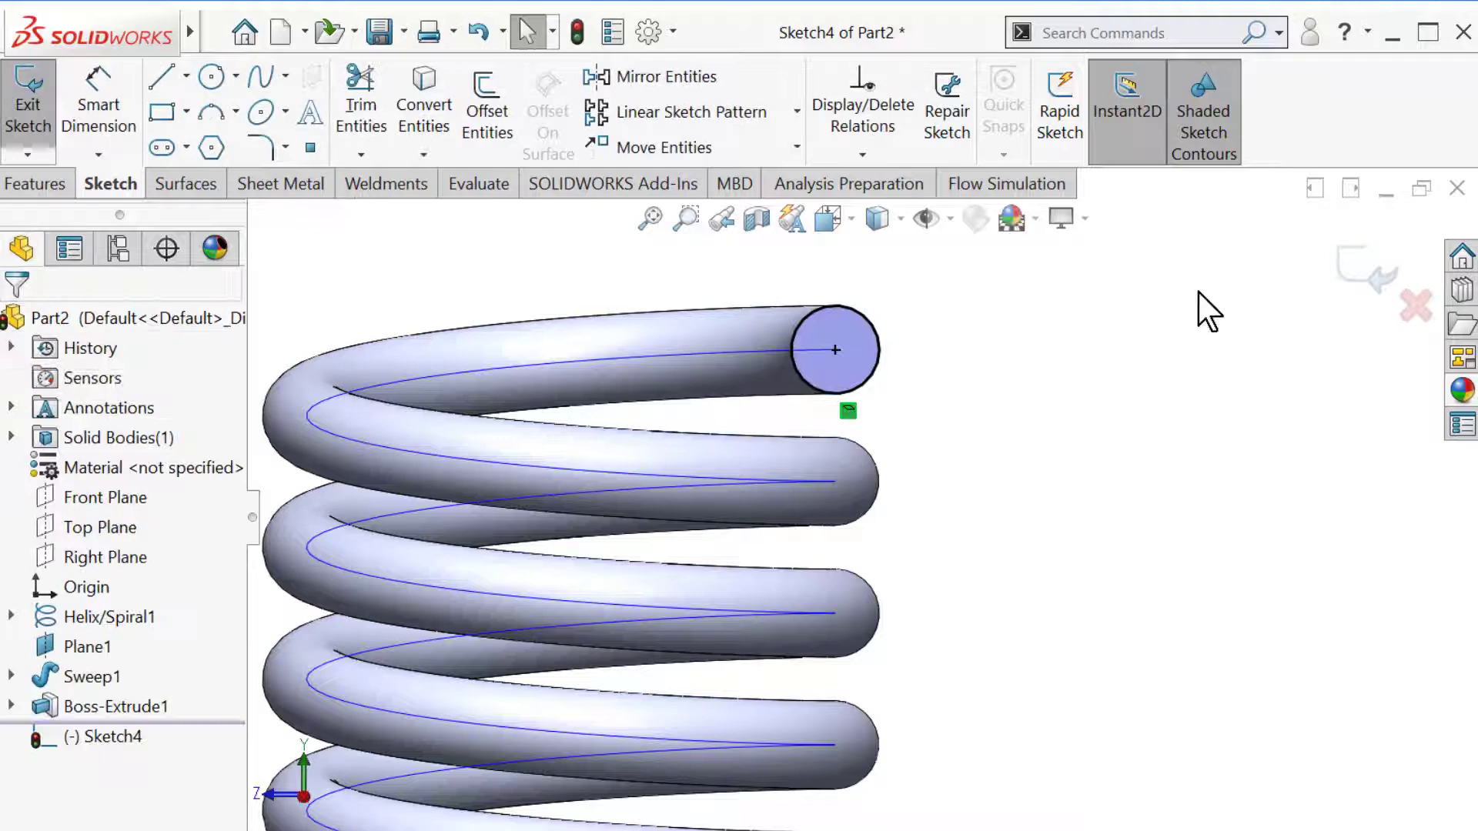
{"action": "left_click", "coordinate": [1359, 271]}
Step: Extrude the upper end circle as a blind boss 1.75 in long, merged with the coil
{"action": "scroll", "coordinate": [1078, 393], "scroll_direction": "up", "scroll_amount": 10}
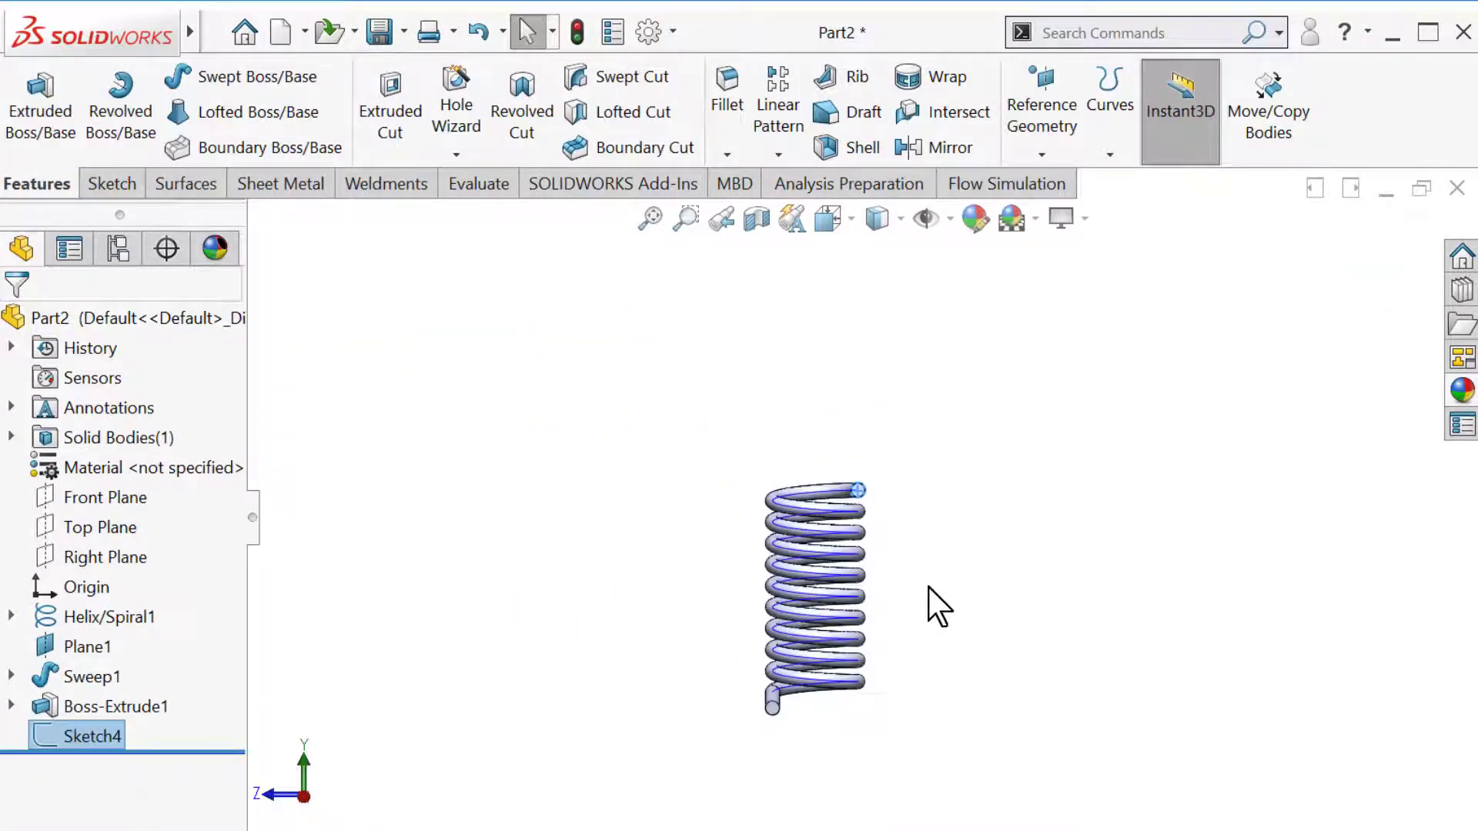
{"action": "scroll", "coordinate": [931, 596], "scroll_direction": "down", "scroll_amount": 2}
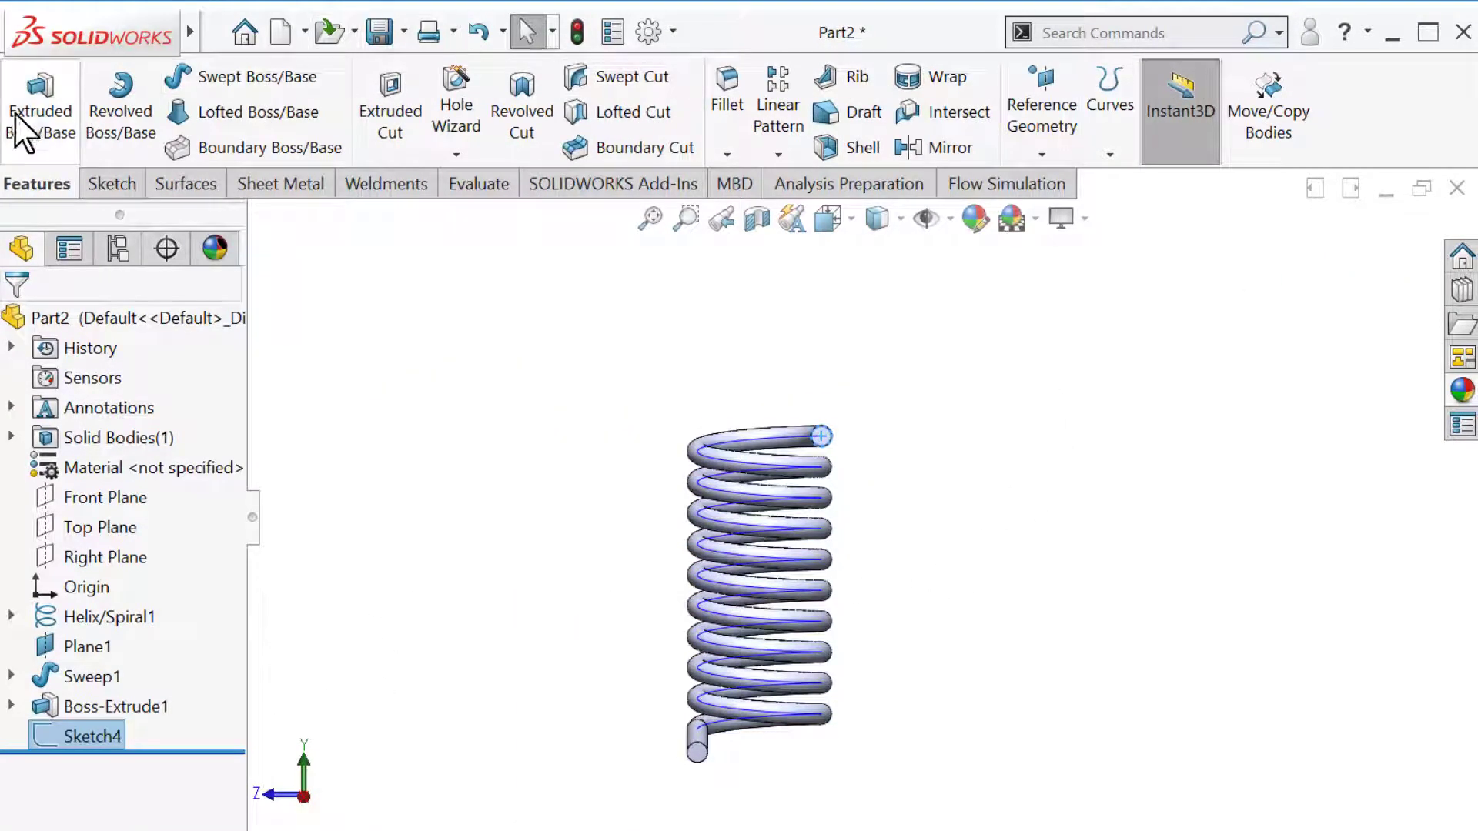
{"action": "left_click", "coordinate": [35, 112]}
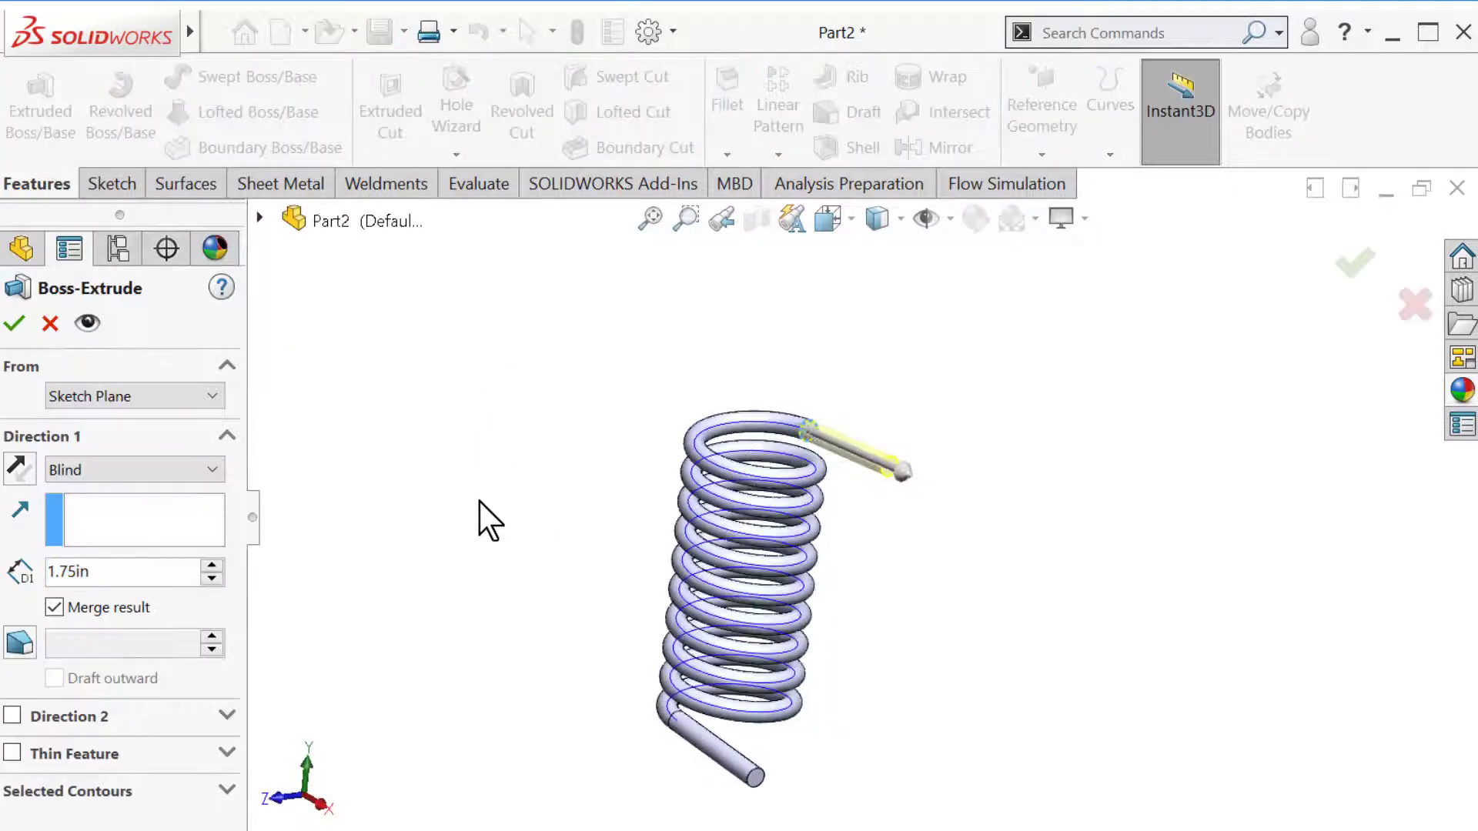
{"action": "left_click", "coordinate": [15, 324]}
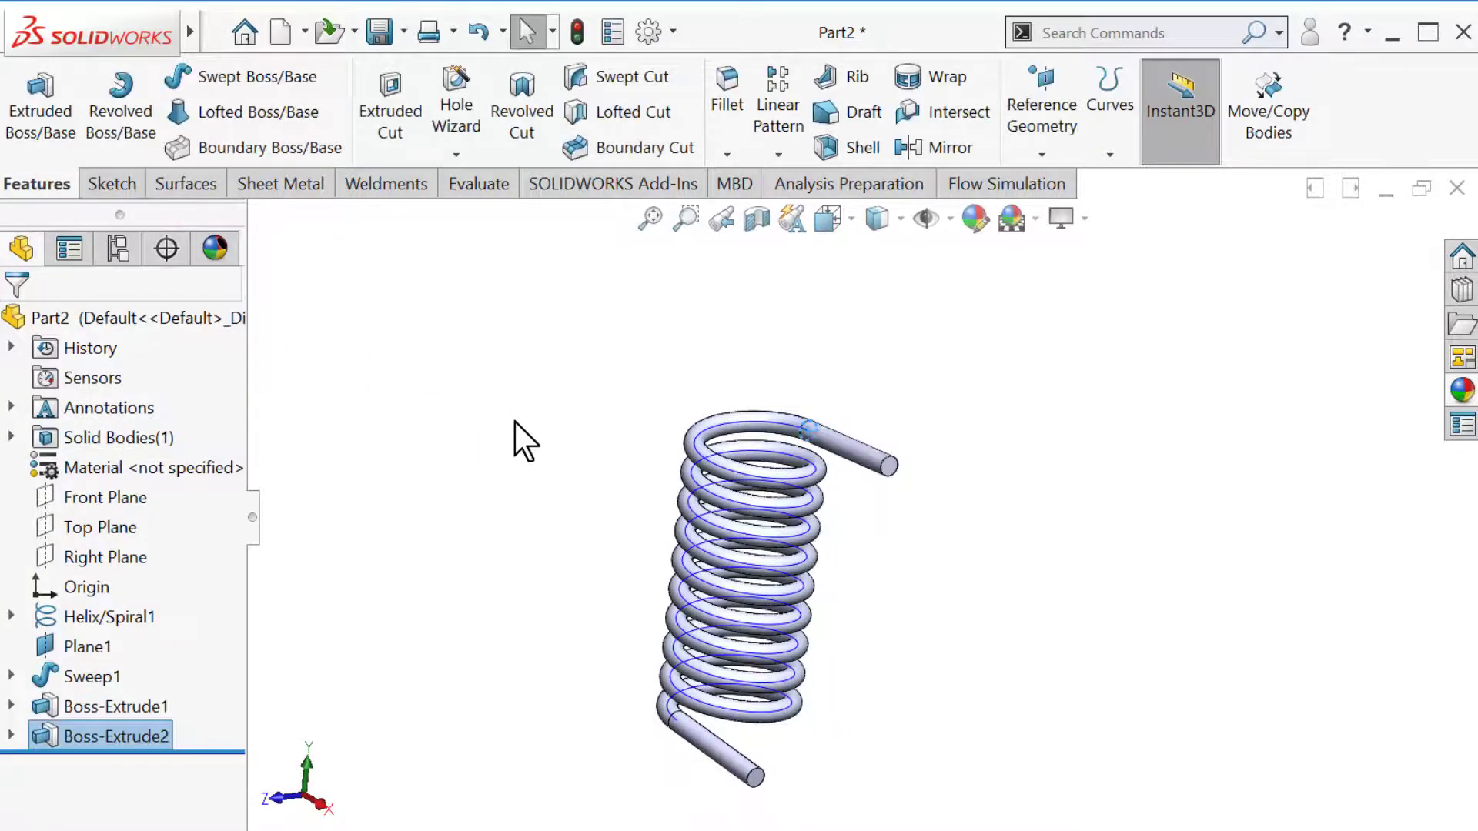
Step: Hide all auxiliary item types, including the helix curve, and inspect the finished spring
{"action": "left_click", "coordinate": [926, 228]}
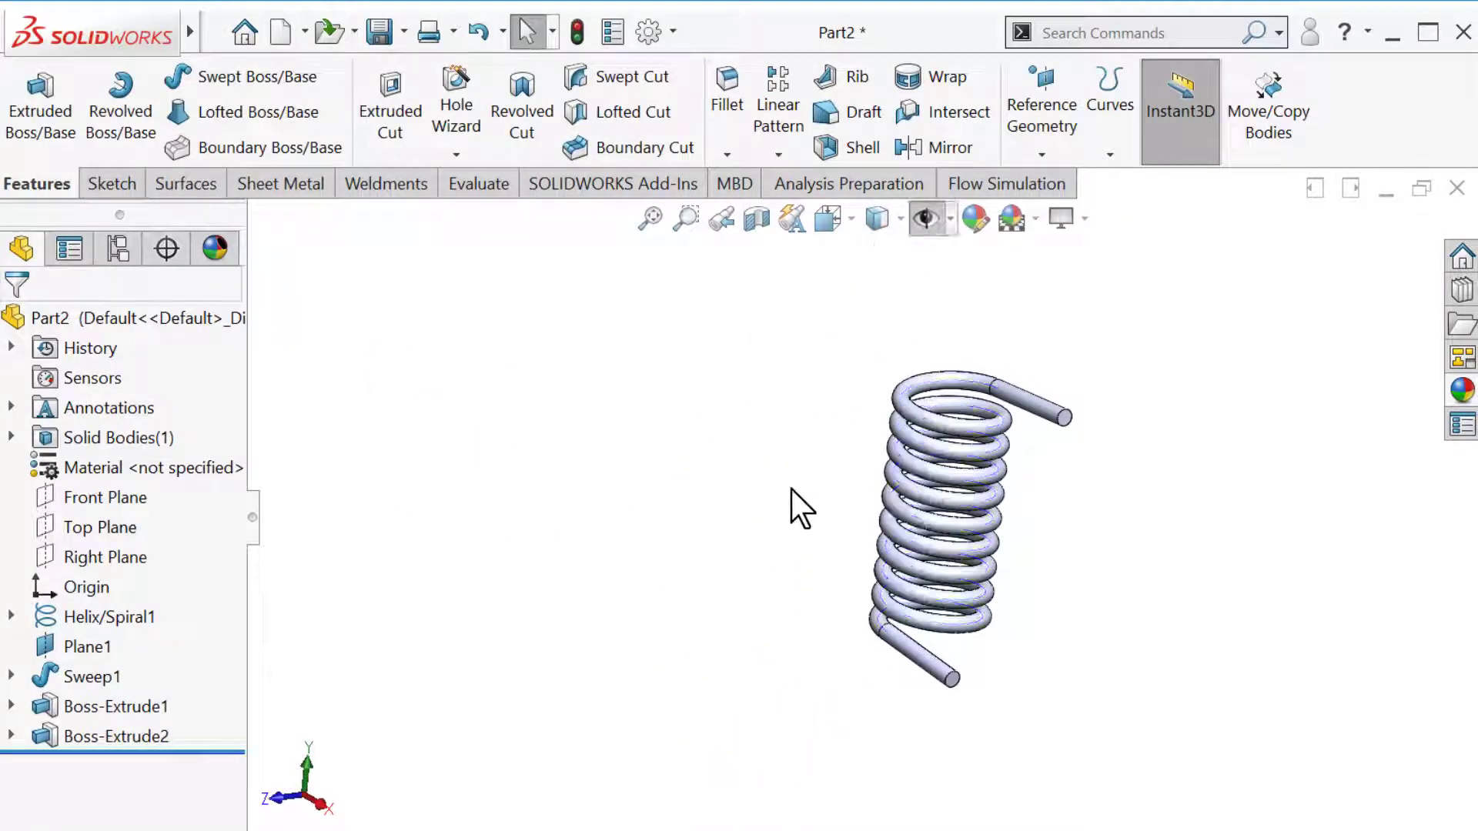
{"action": "scroll", "coordinate": [793, 490], "scroll_direction": "down", "scroll_amount": 1}
{"action": "scroll", "coordinate": [993, 460], "scroll_direction": "down", "scroll_amount": 1}
{"action": "middle_click_drag", "start_coordinate": [1170, 553], "coordinate": [1085, 524]}
{"action": "scroll", "coordinate": [1074, 512], "scroll_direction": "down", "scroll_amount": 1}
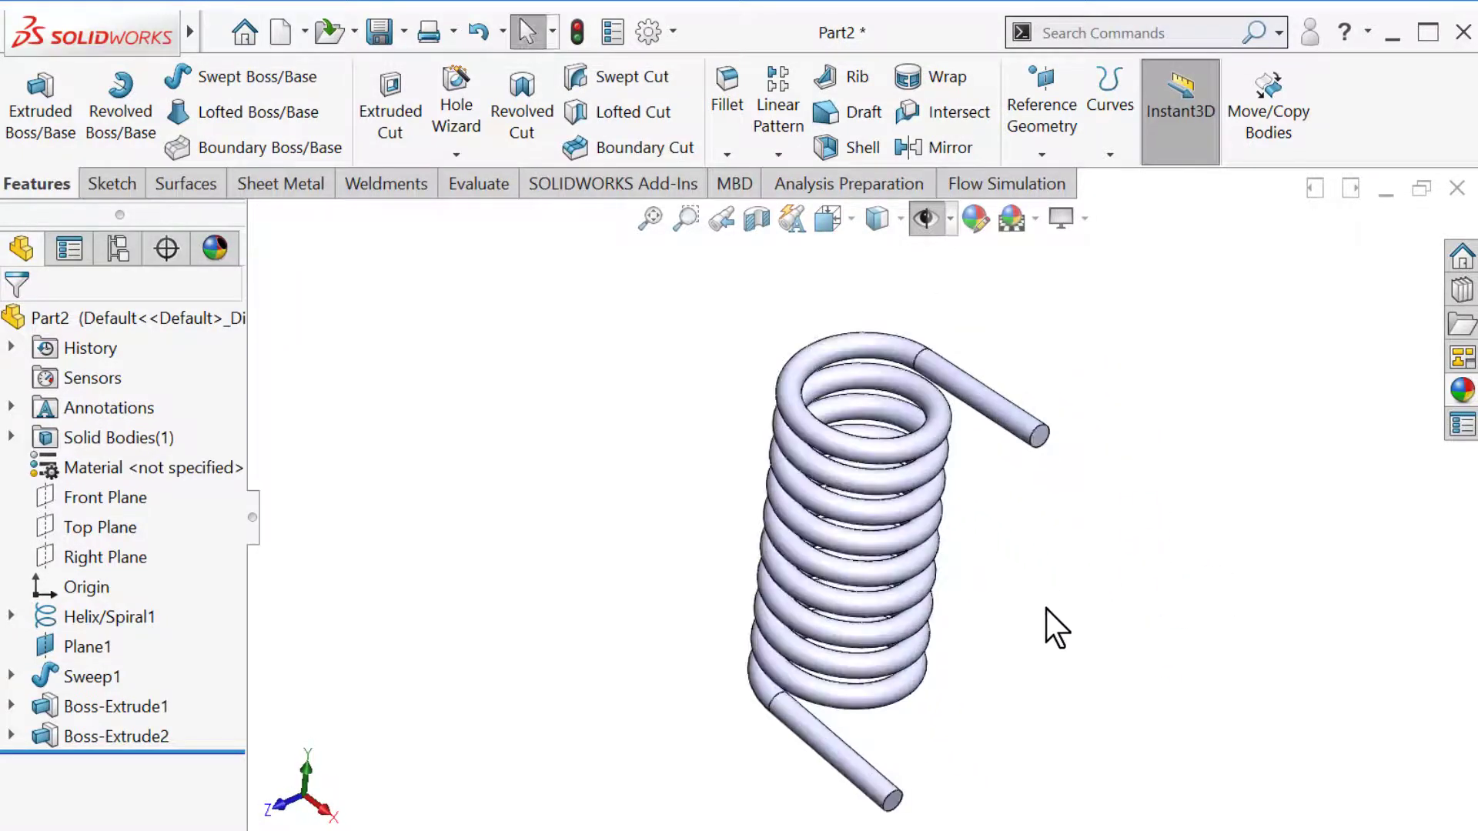
{"action": "middle_click_drag", "start_coordinate": [1047, 609], "coordinate": [944, 519]}
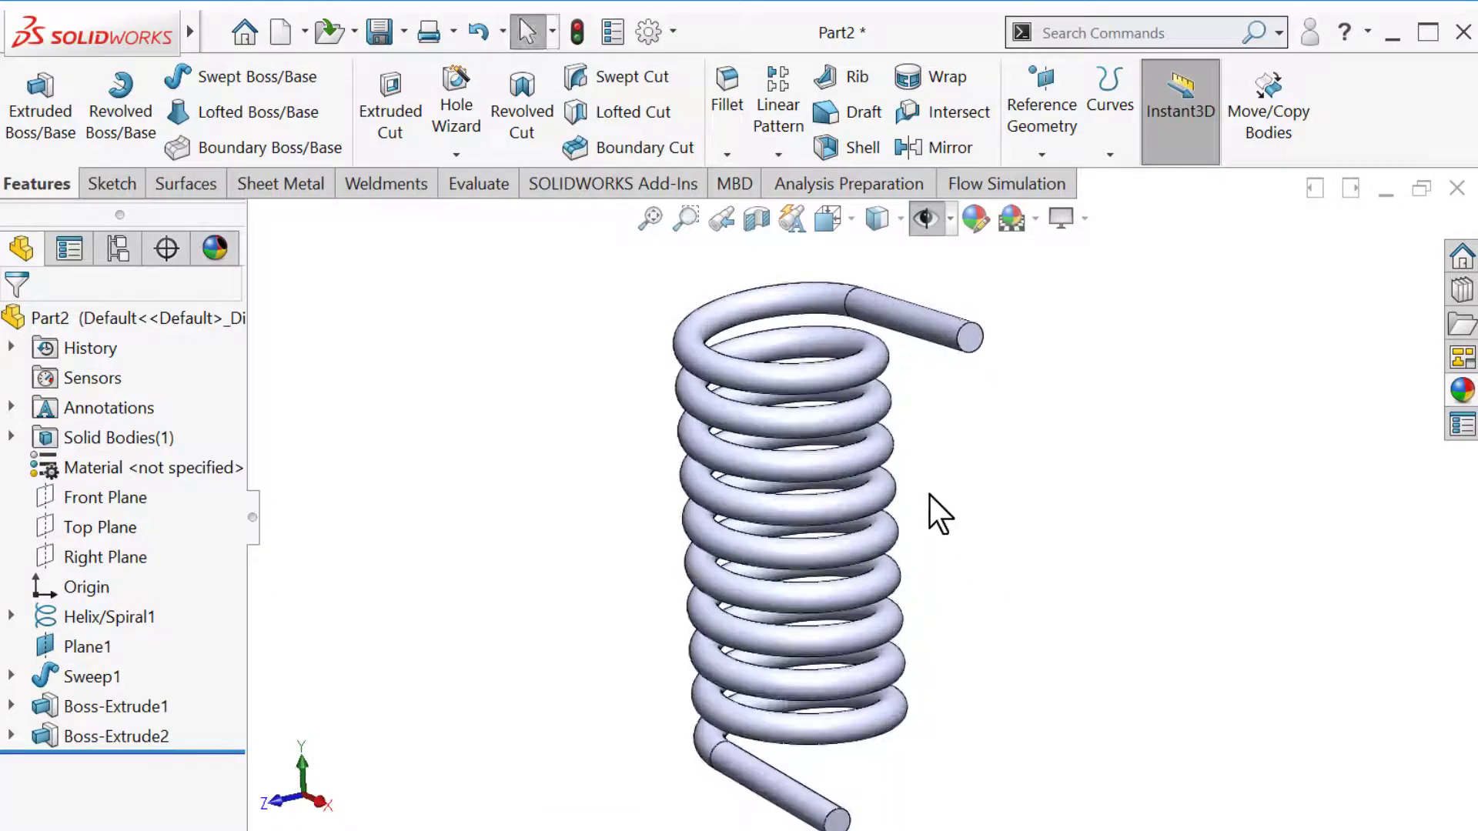